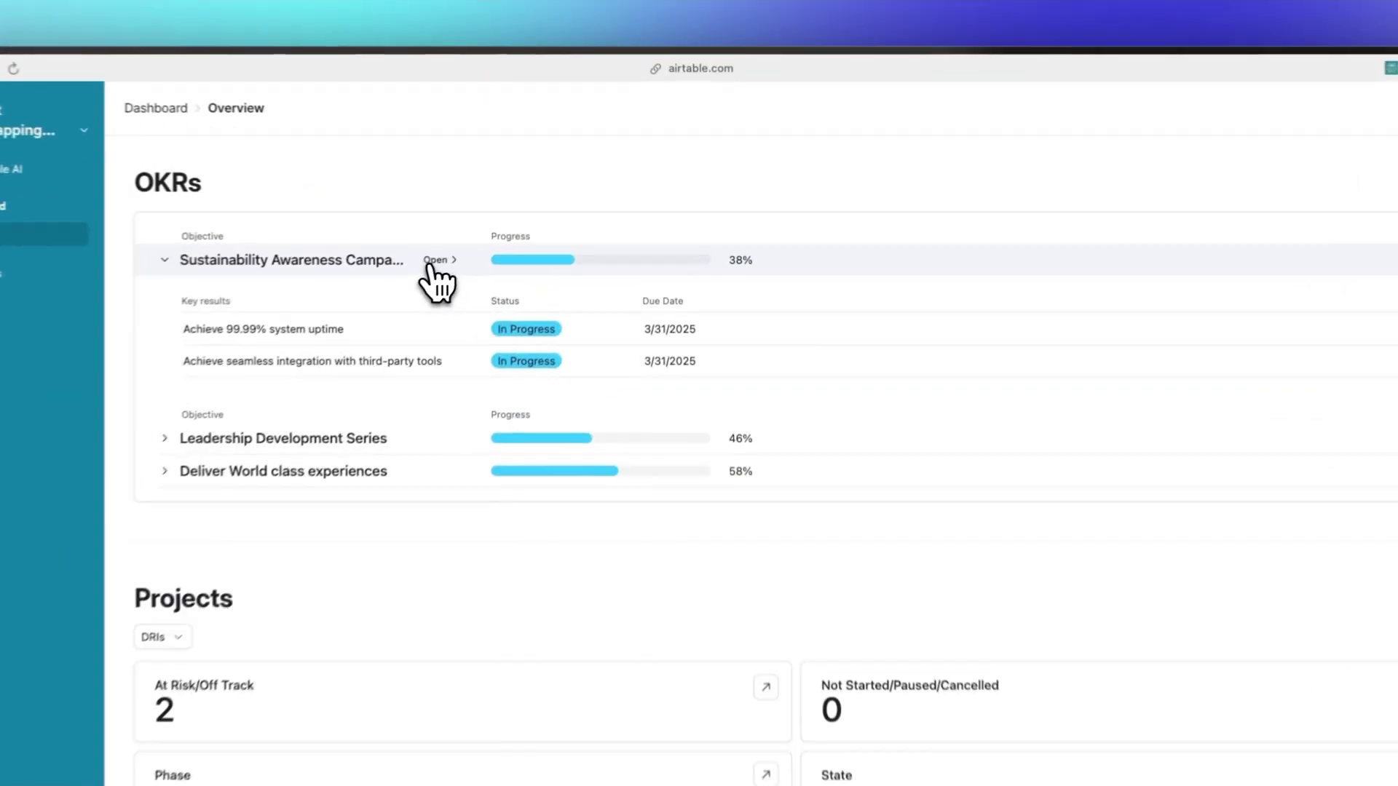
click(517, 231)
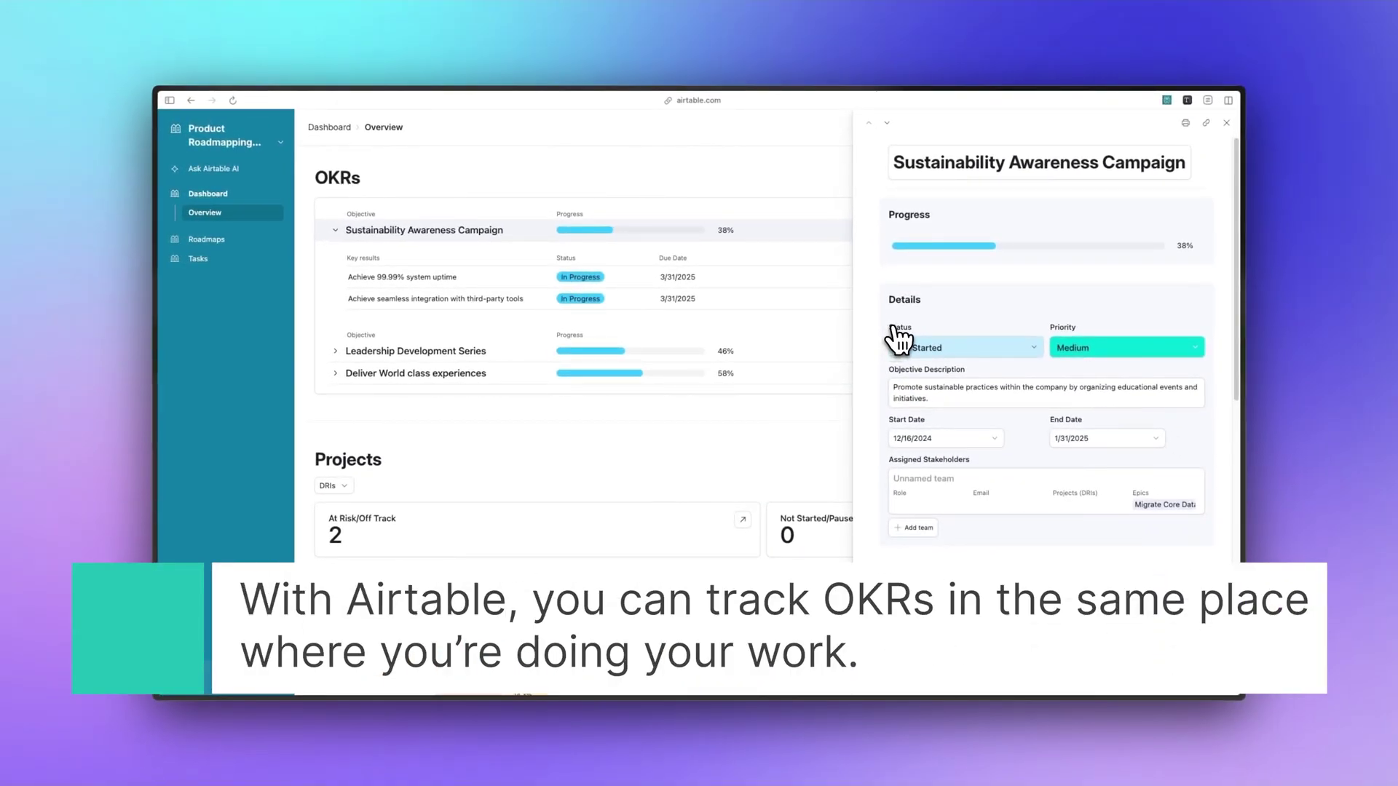
scroll(911, 313, down, 5)
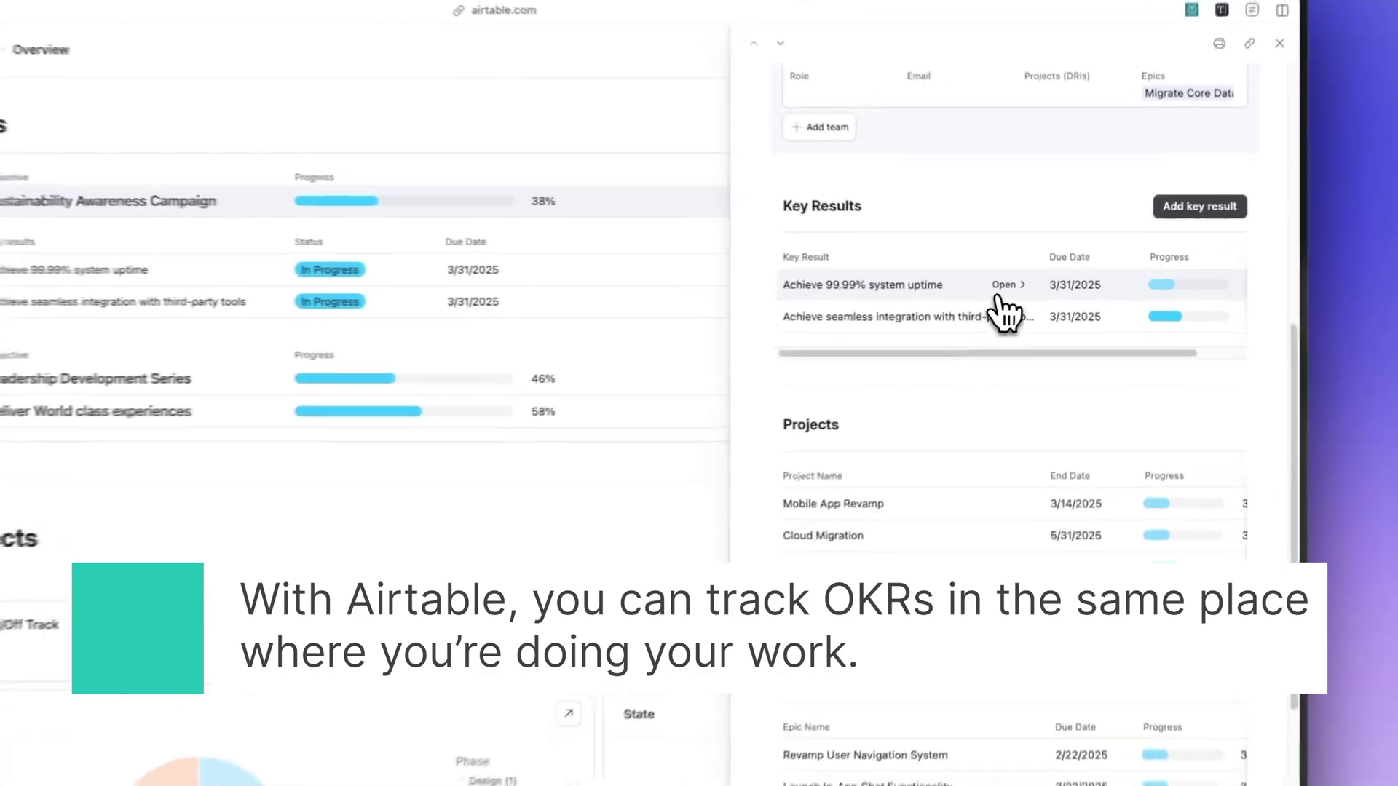
click(1040, 289)
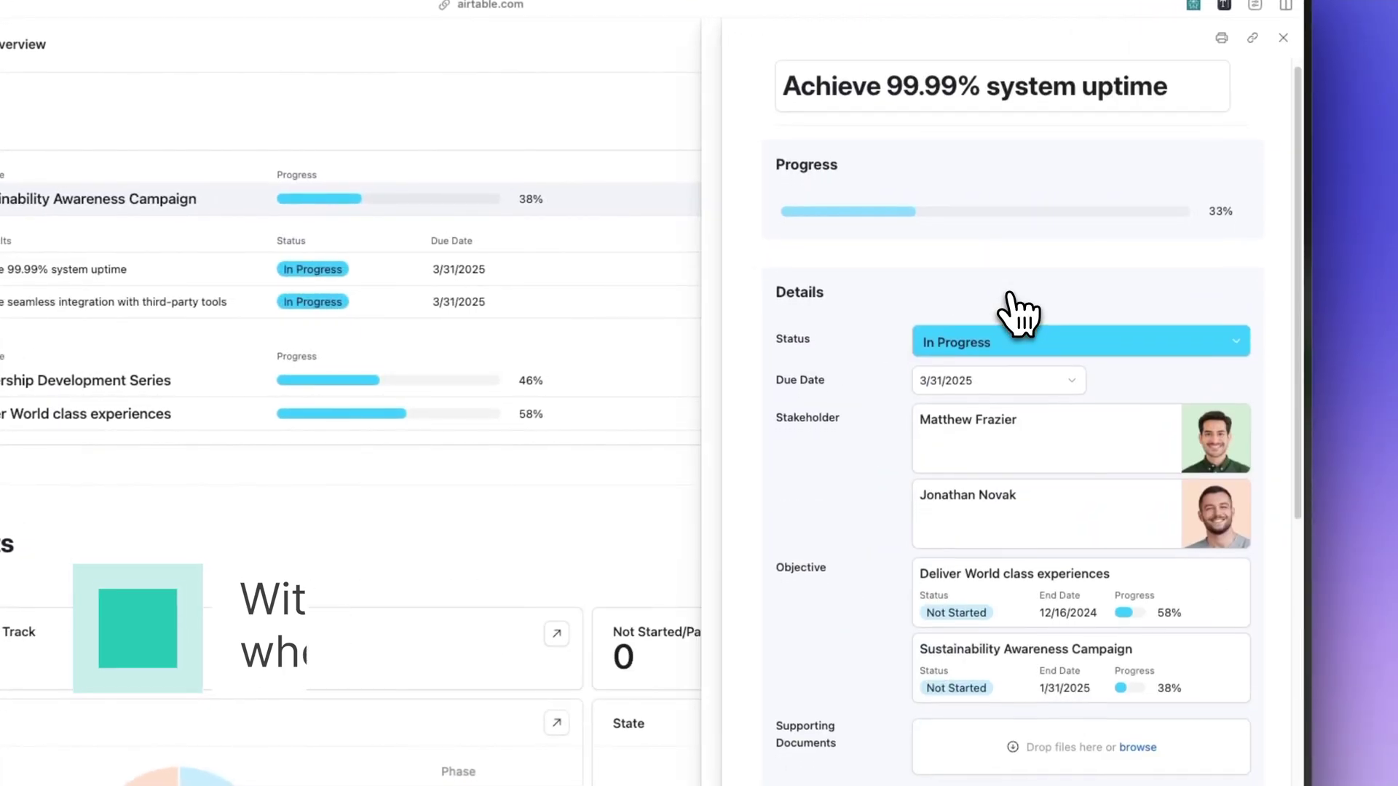
scroll(1019, 313, down, 6)
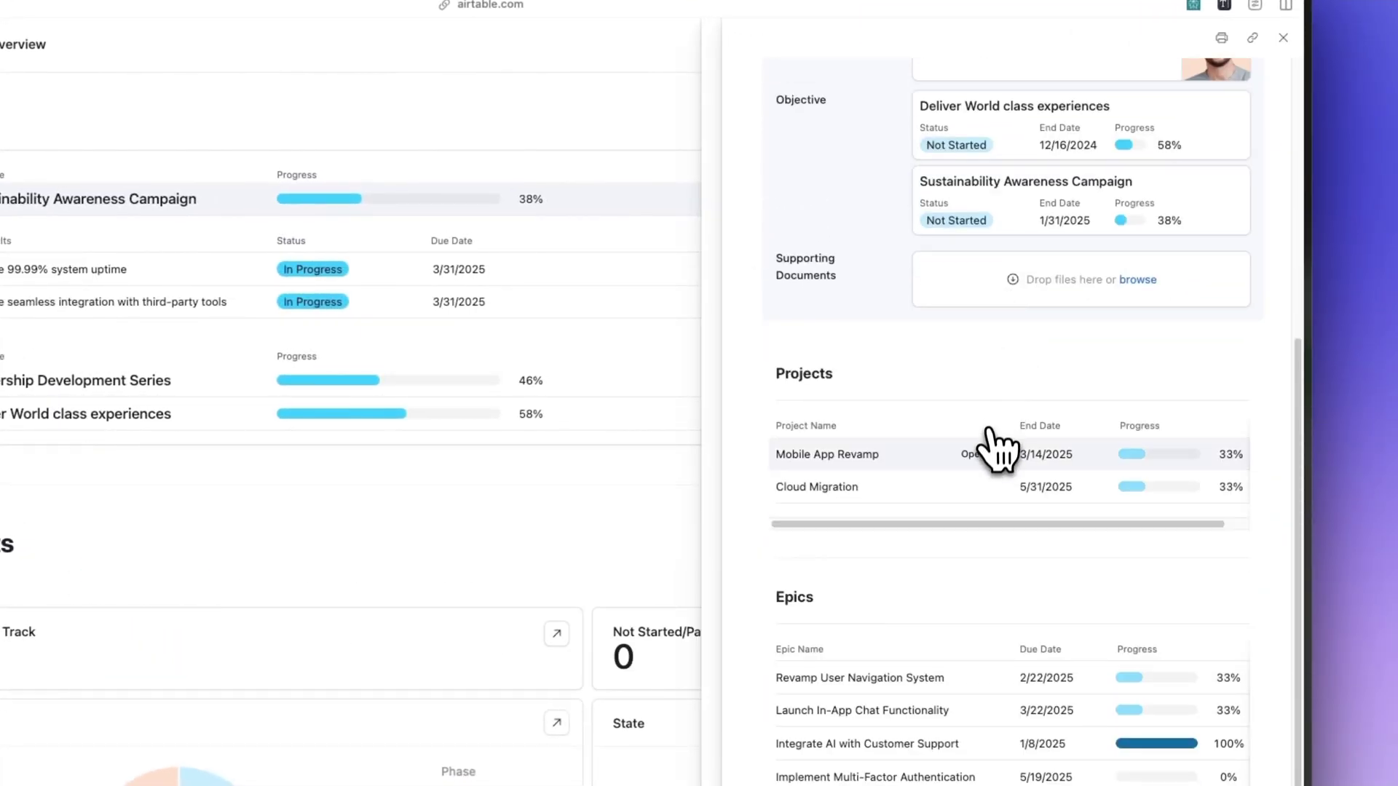
click(990, 448)
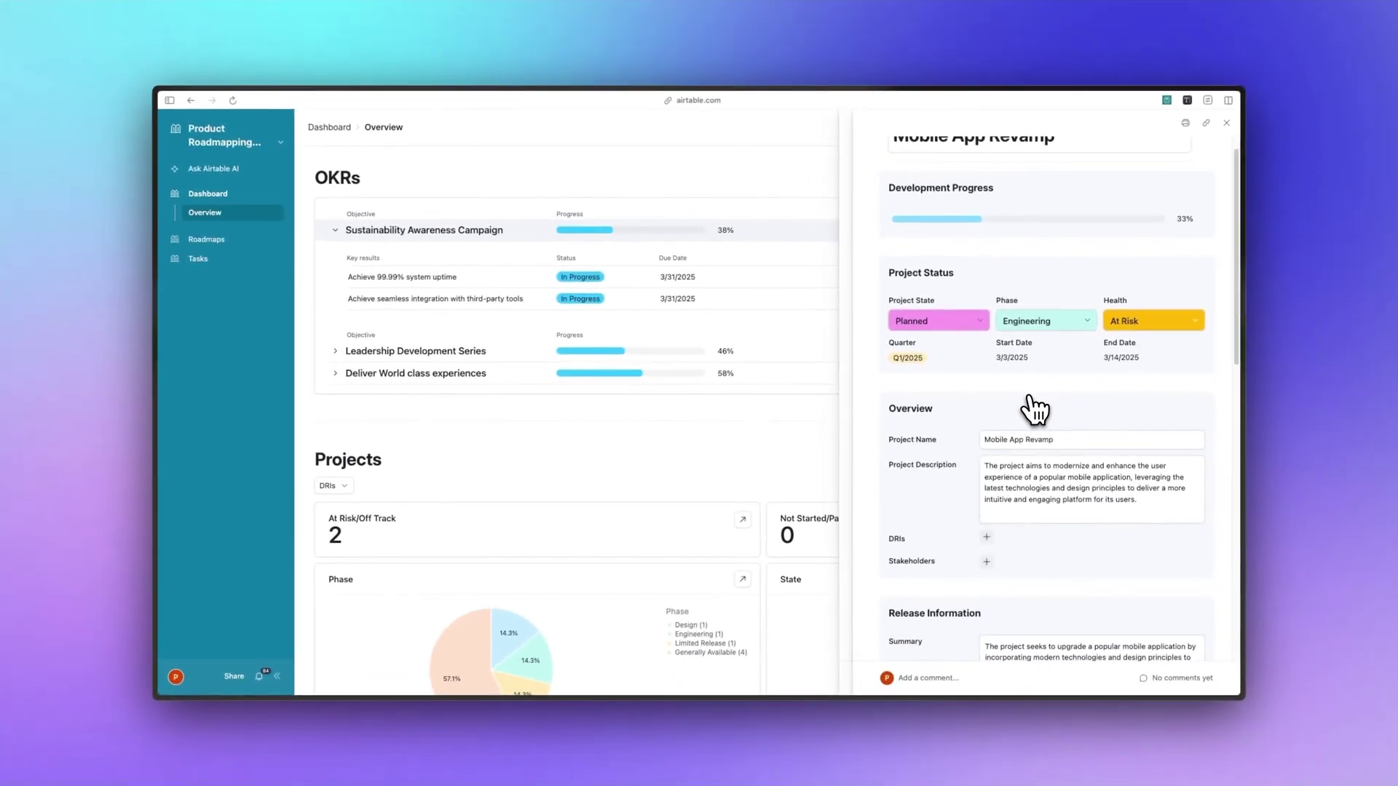
scroll(994, 469, down, 5)
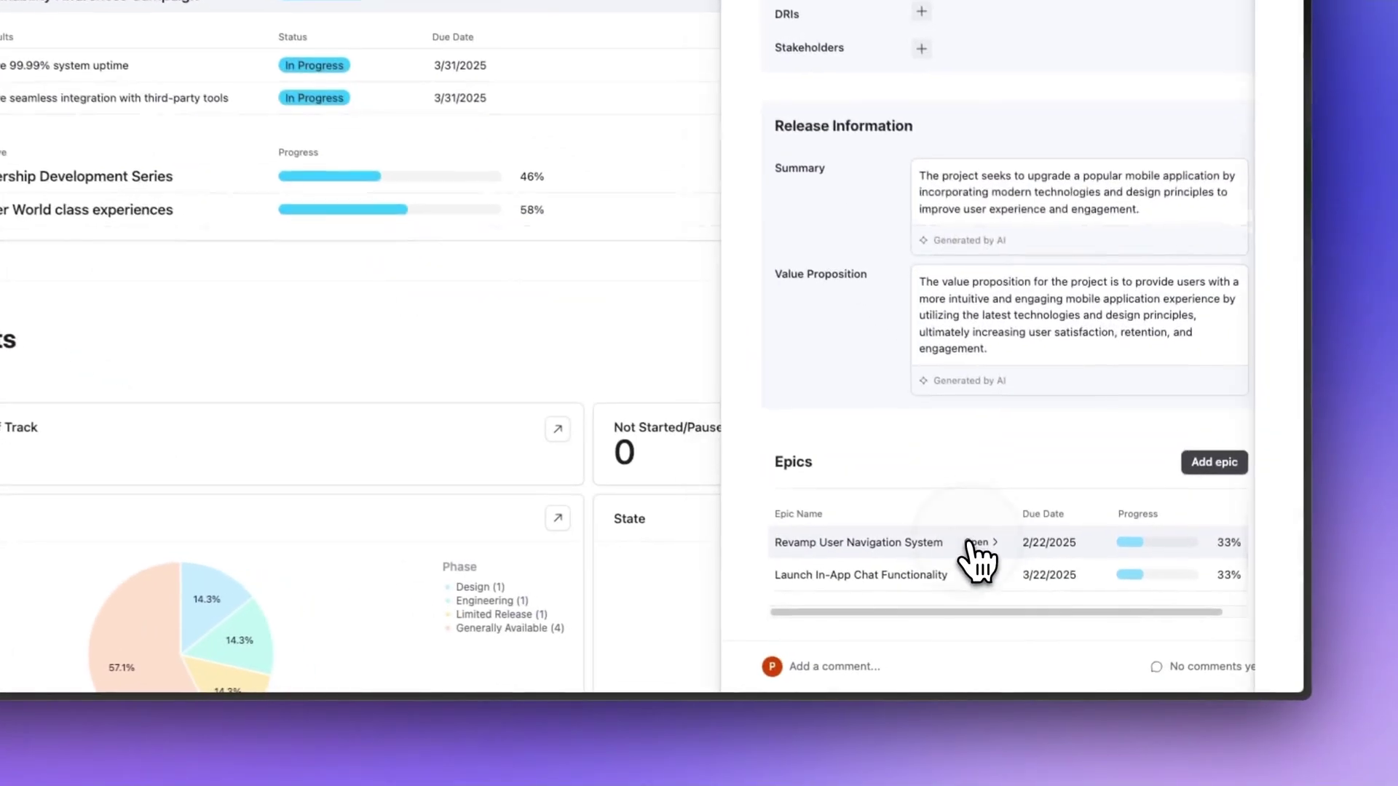
click(1019, 597)
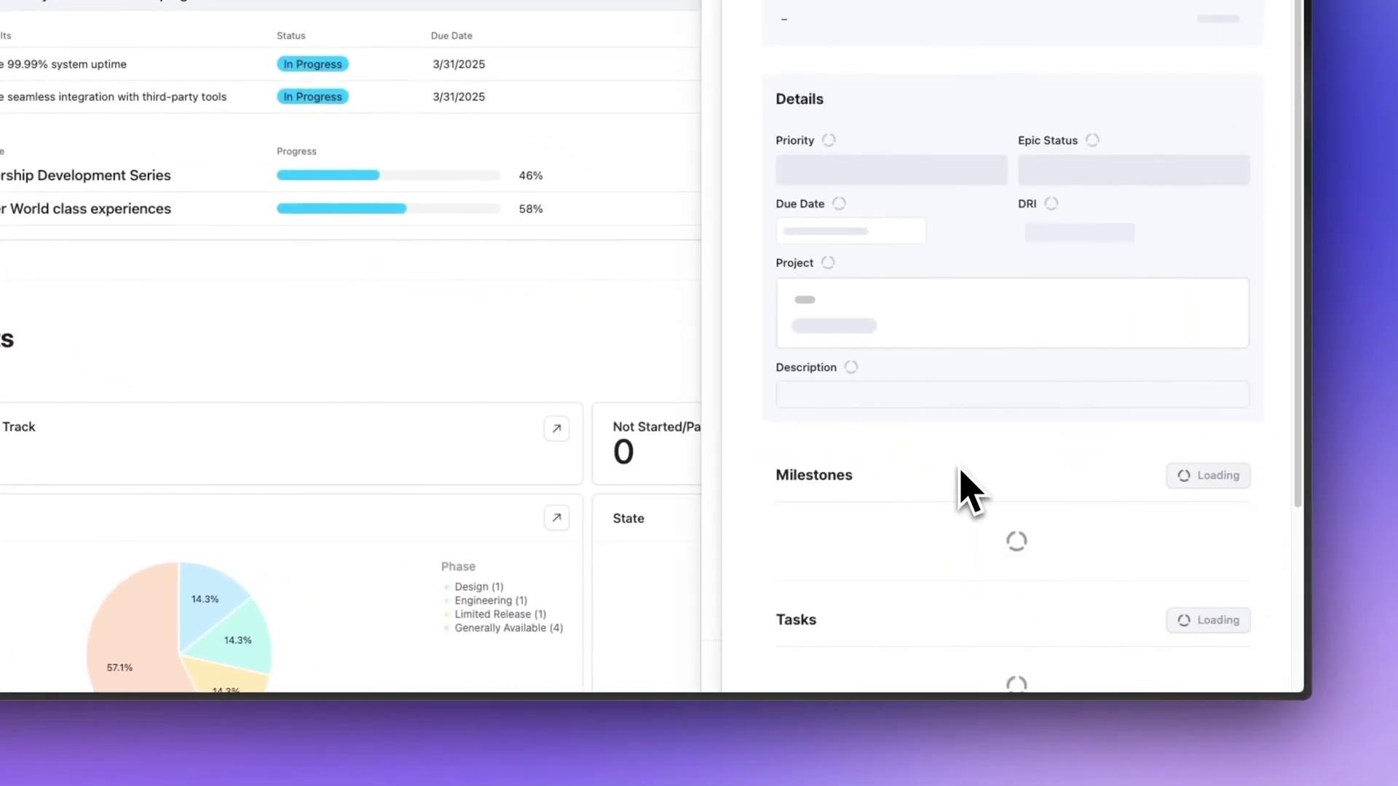
scroll(969, 484, down, 5)
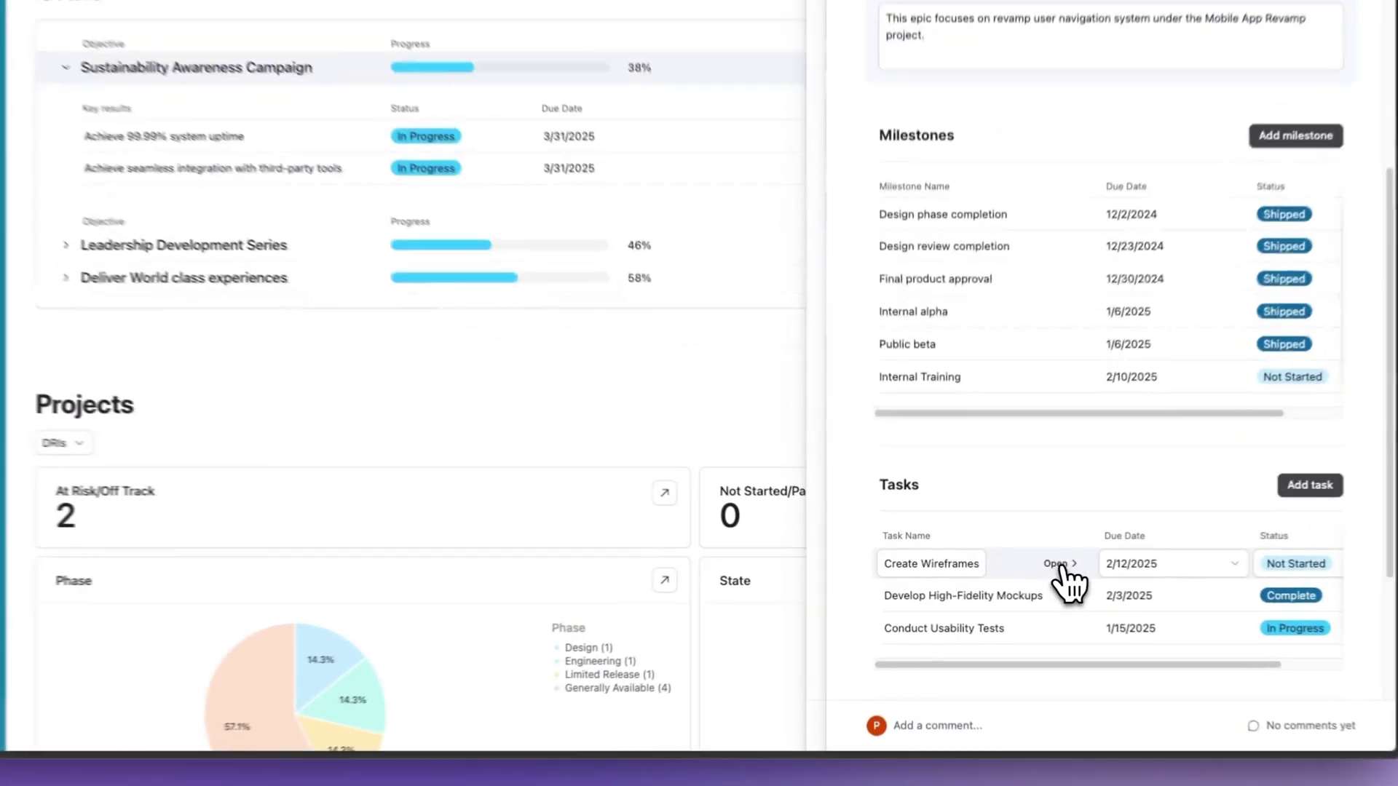
click(1057, 565)
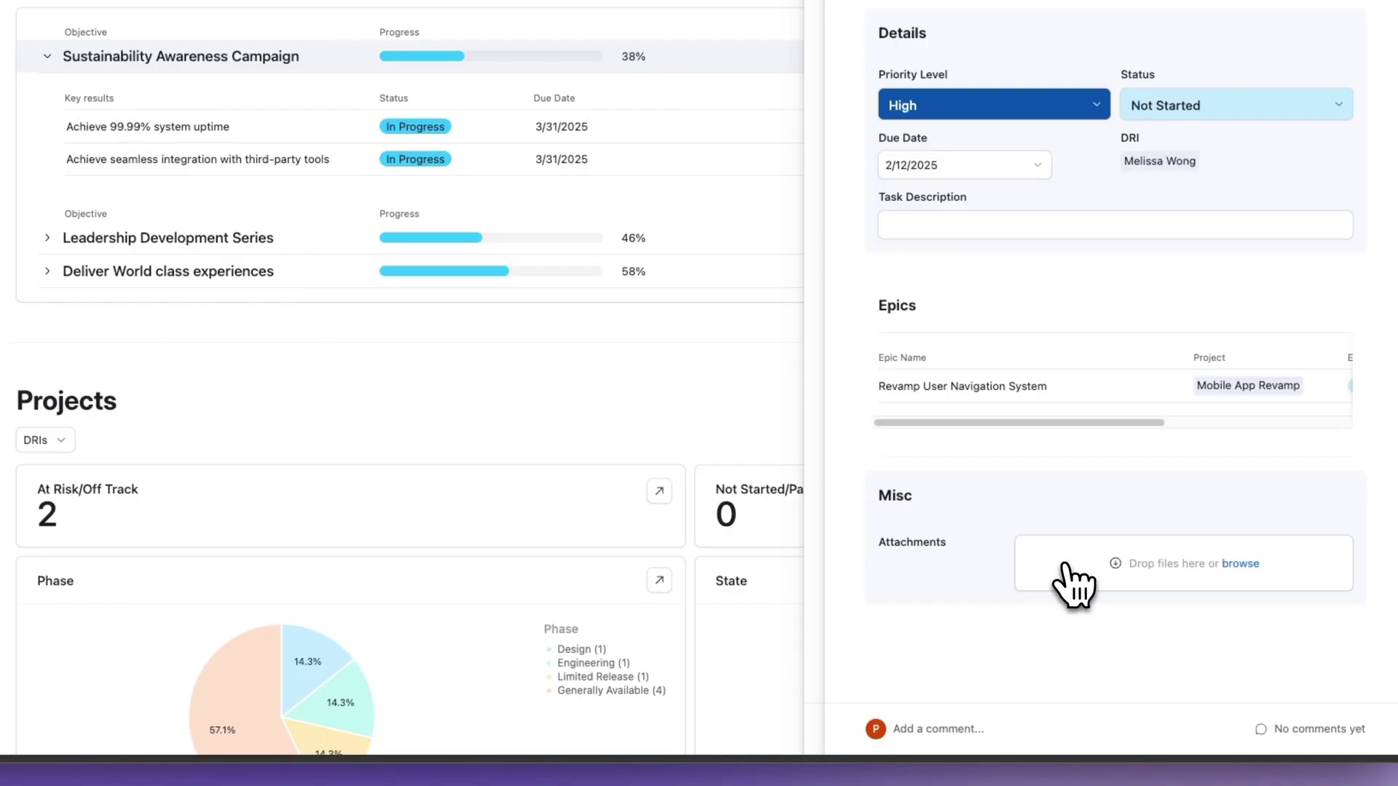
key(Escape)
scroll(652, 408, down, 1)
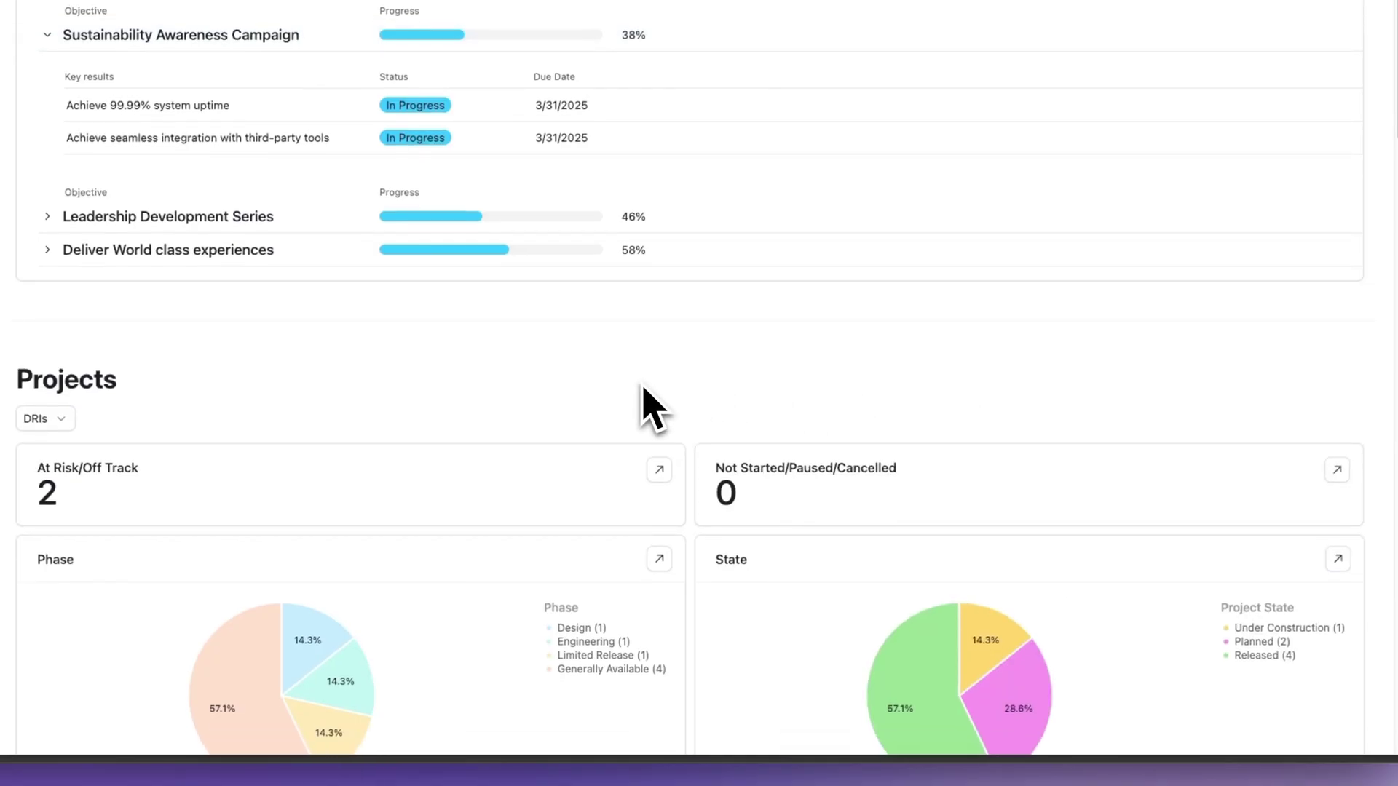
scroll(651, 408, down, 5)
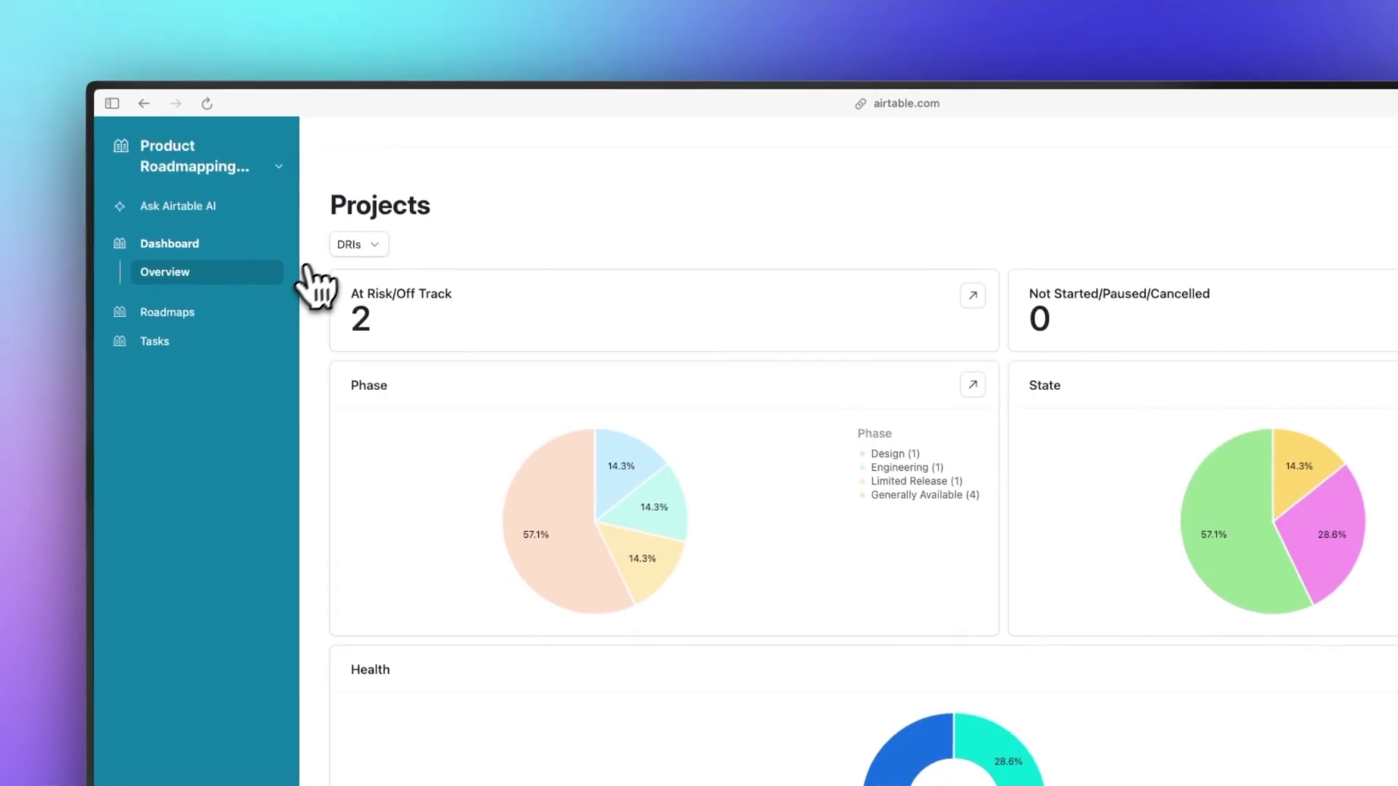
click(40, 23)
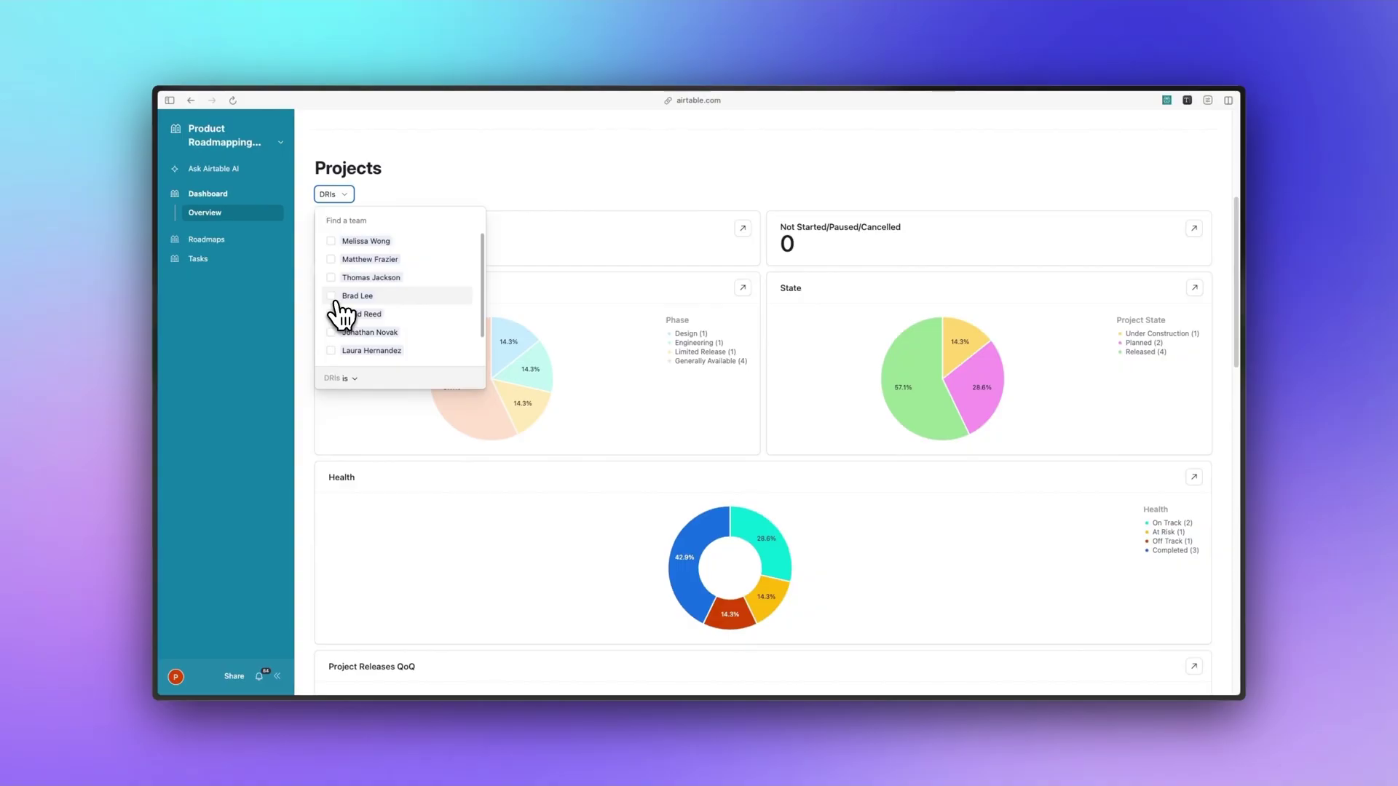
click(332, 314)
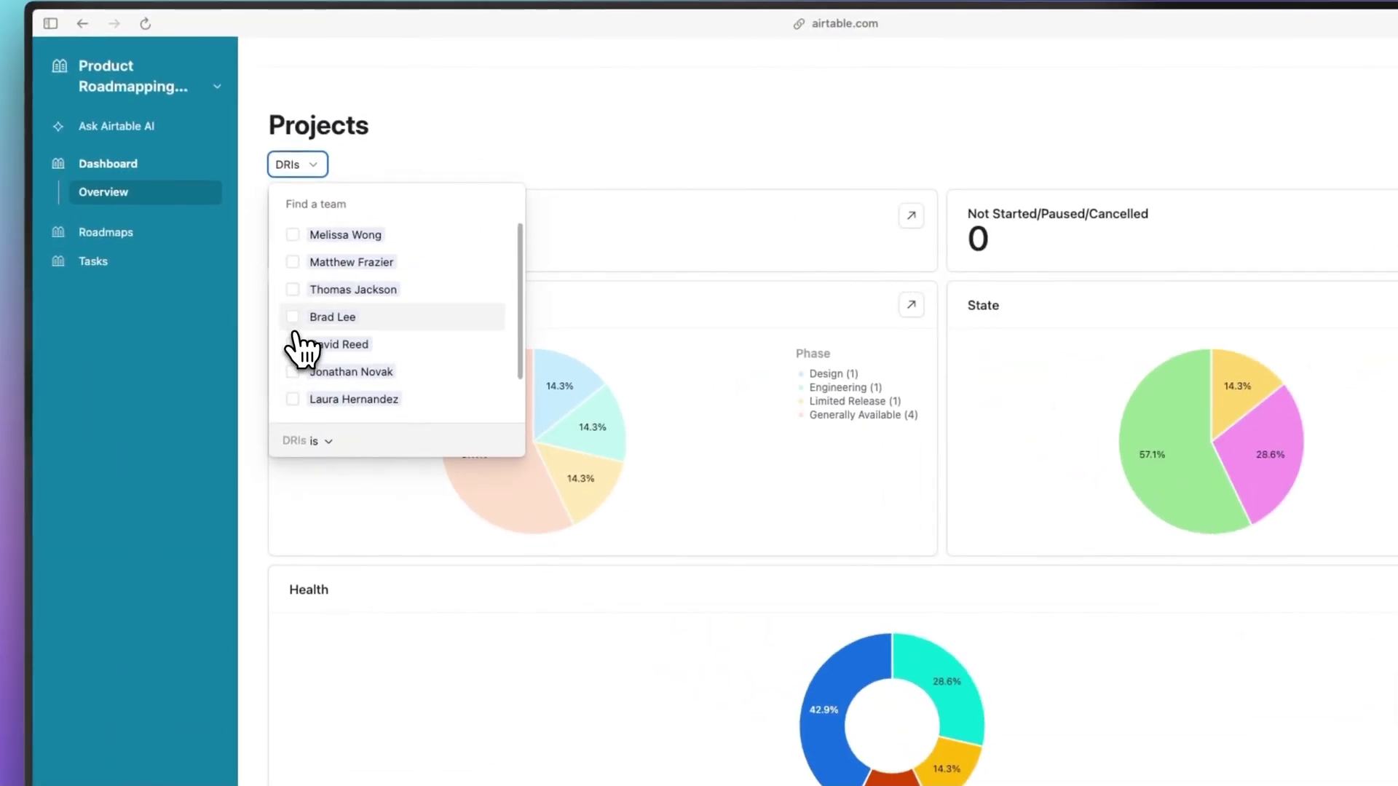
click(293, 318)
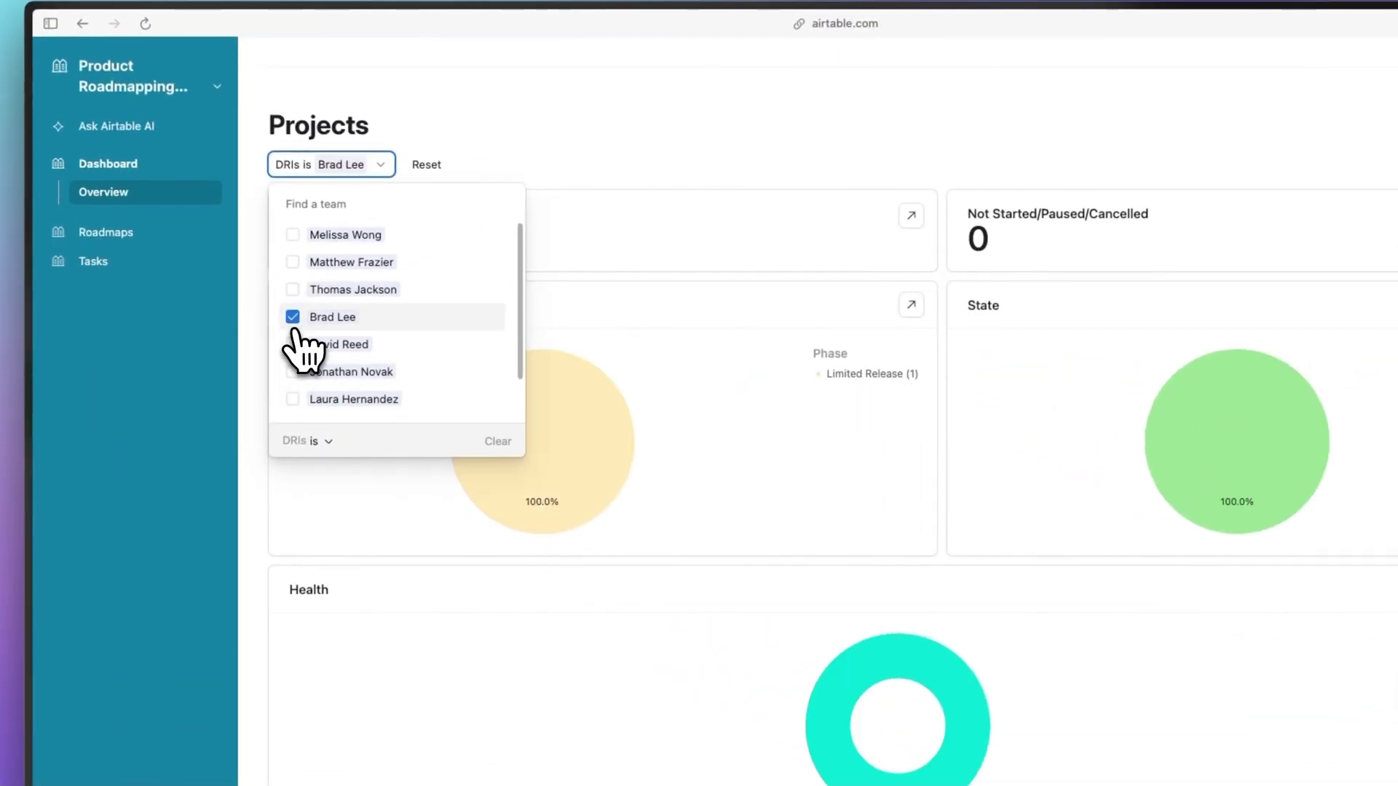
click(294, 320)
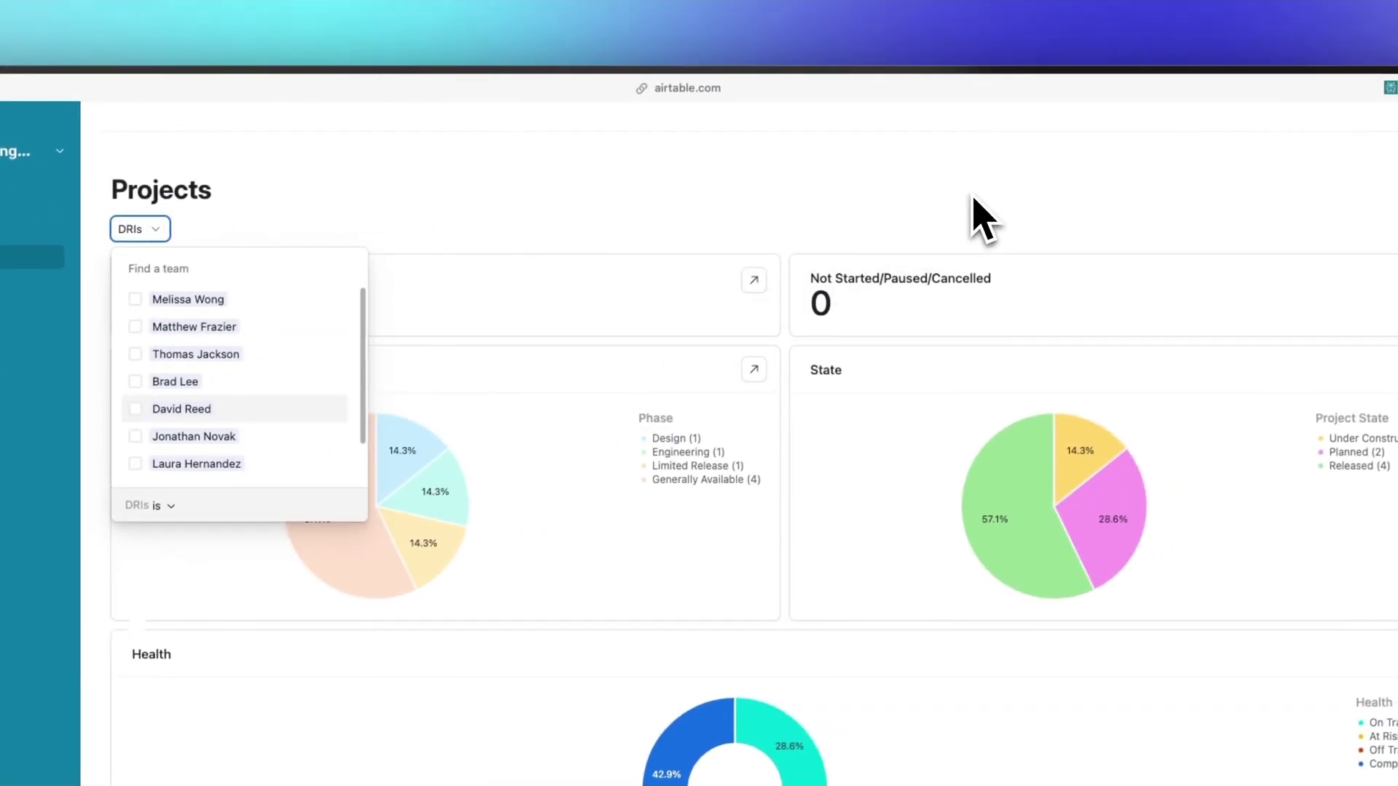
click(342, 568)
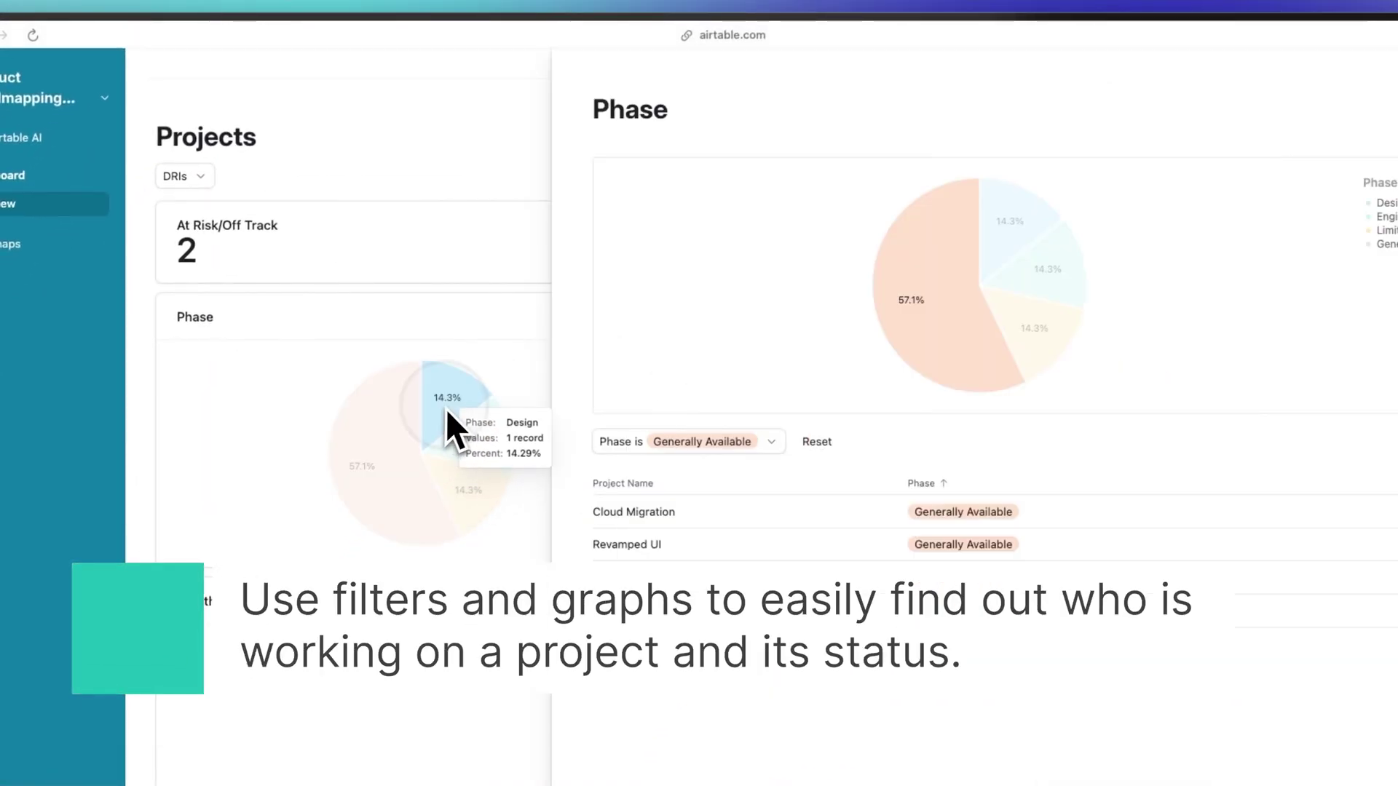
click(446, 408)
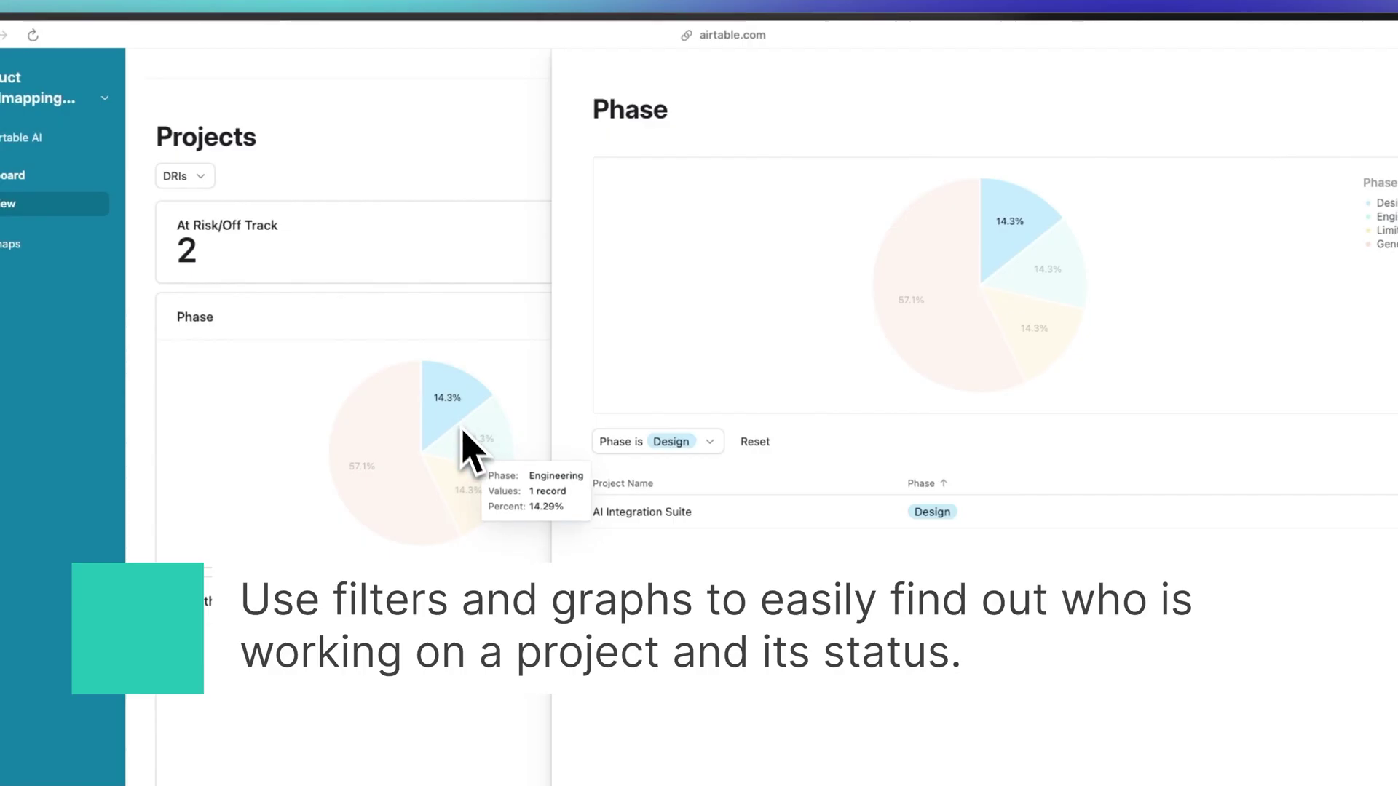
click(470, 437)
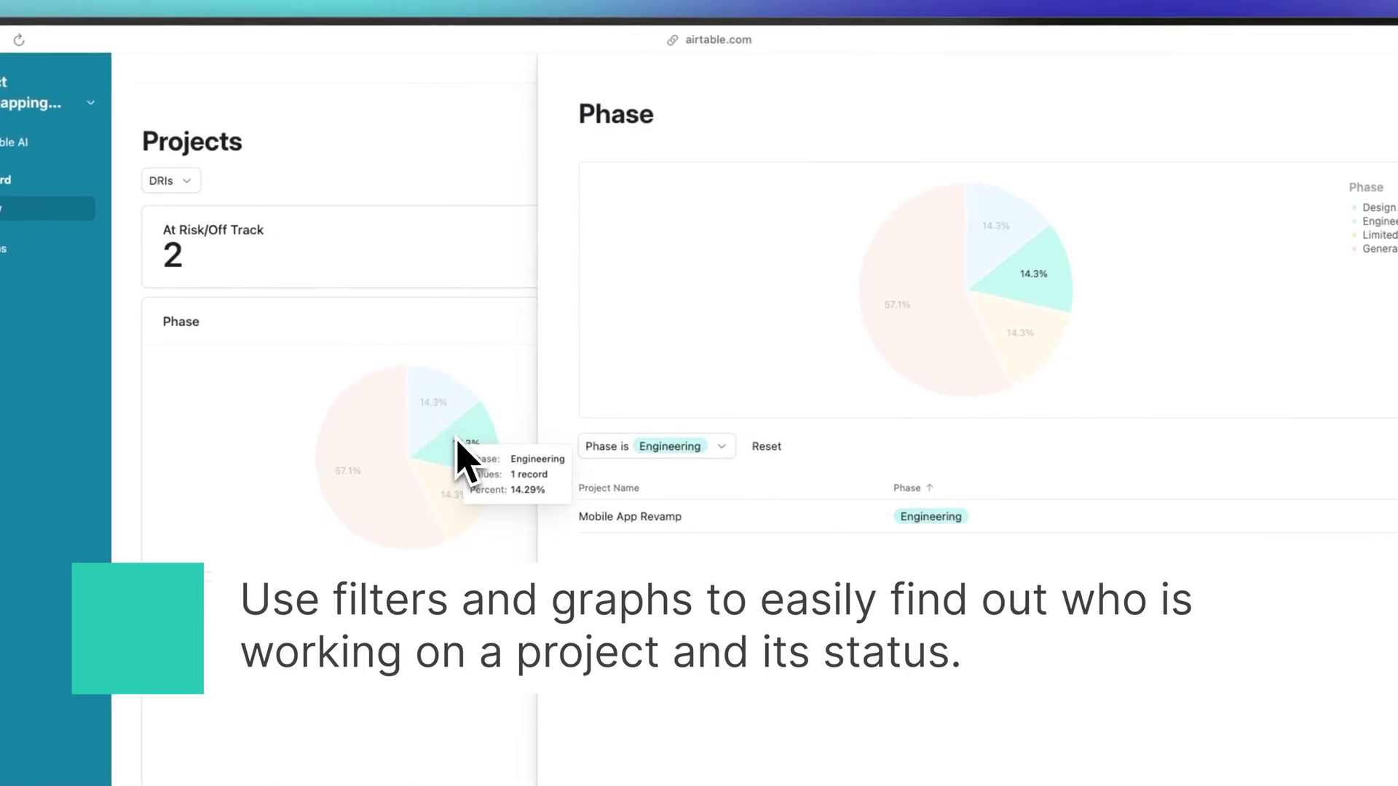
click(1287, 146)
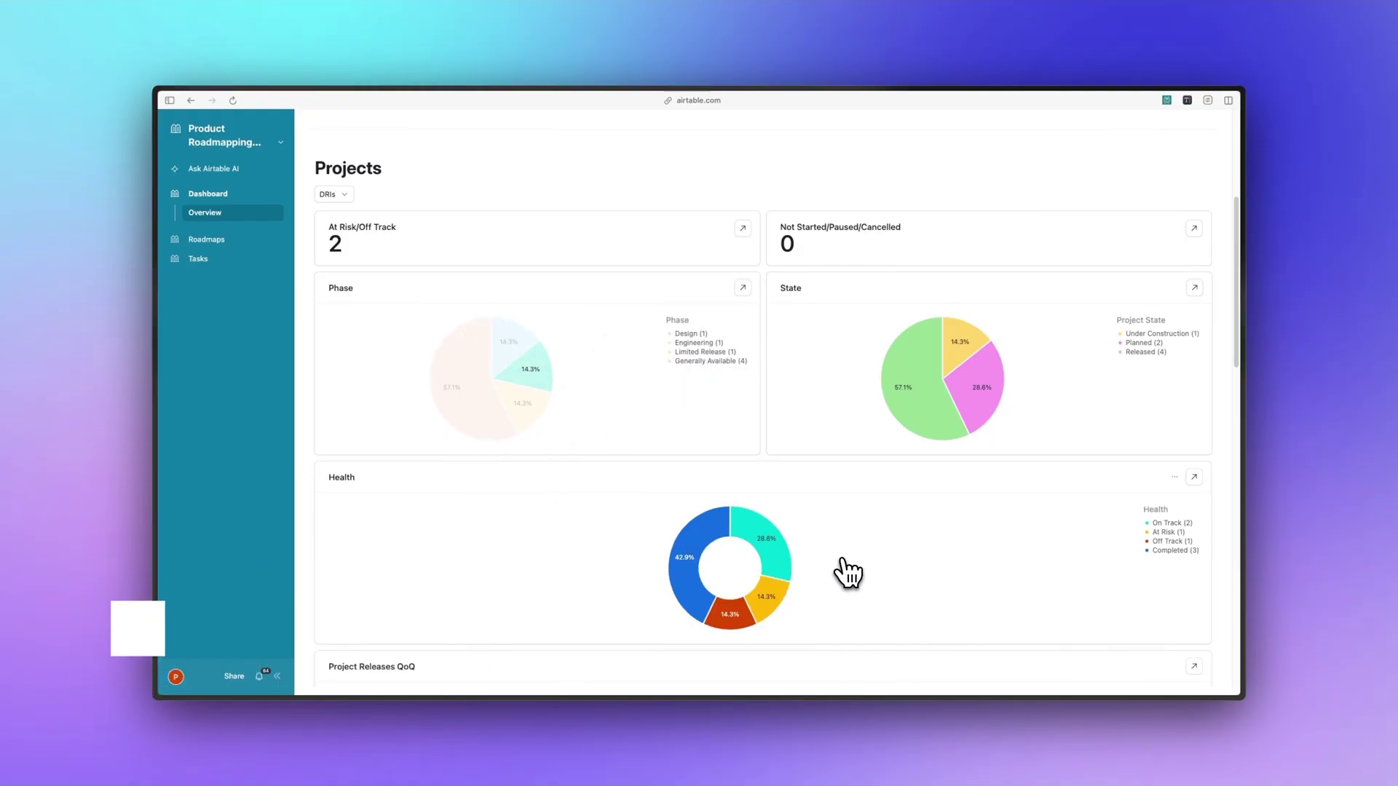
On the Epics by Projects chart, view the Cloud Migration and Mobile App Revamp project details.
scroll(845, 572, down, 1)
scroll(848, 573, down, 5)
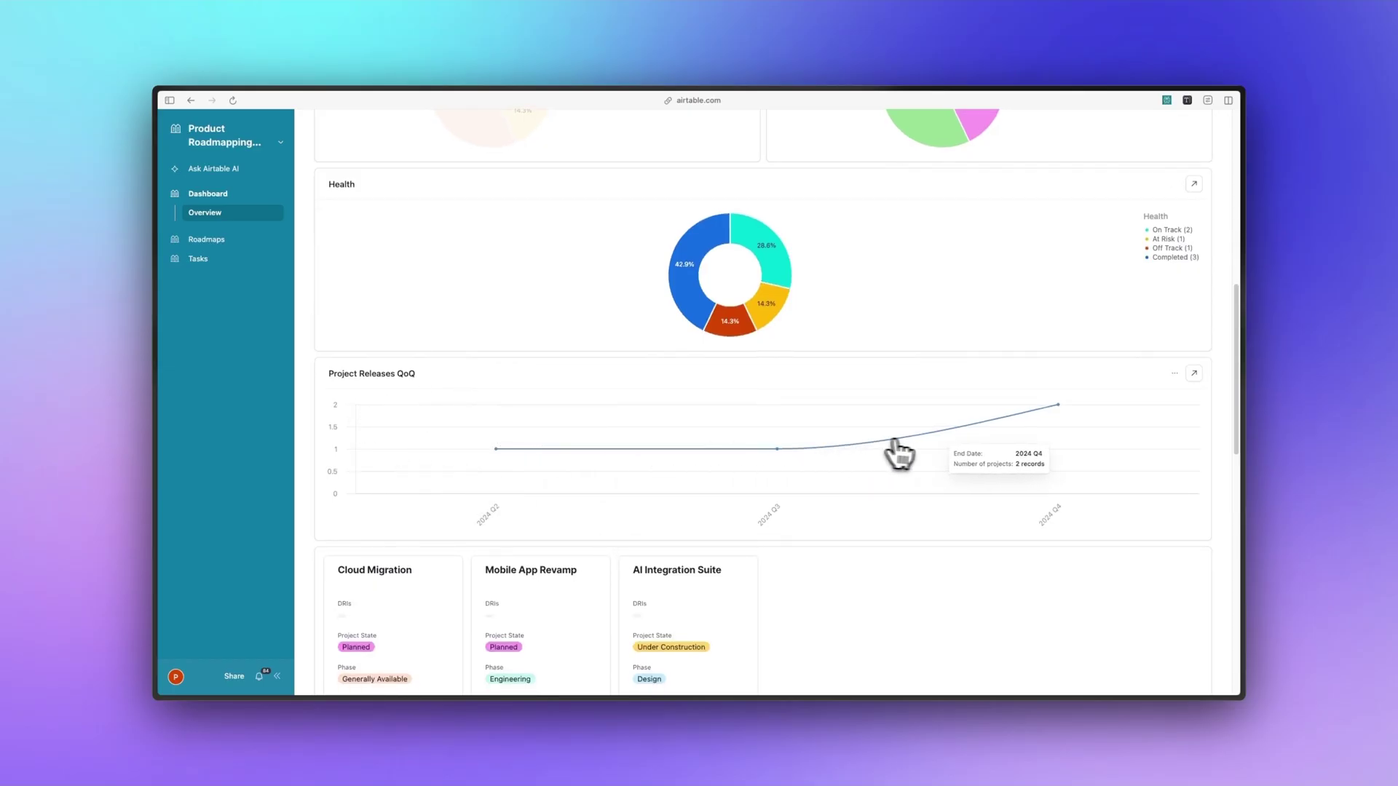
scroll(648, 572, down, 1)
scroll(424, 612, down, 3)
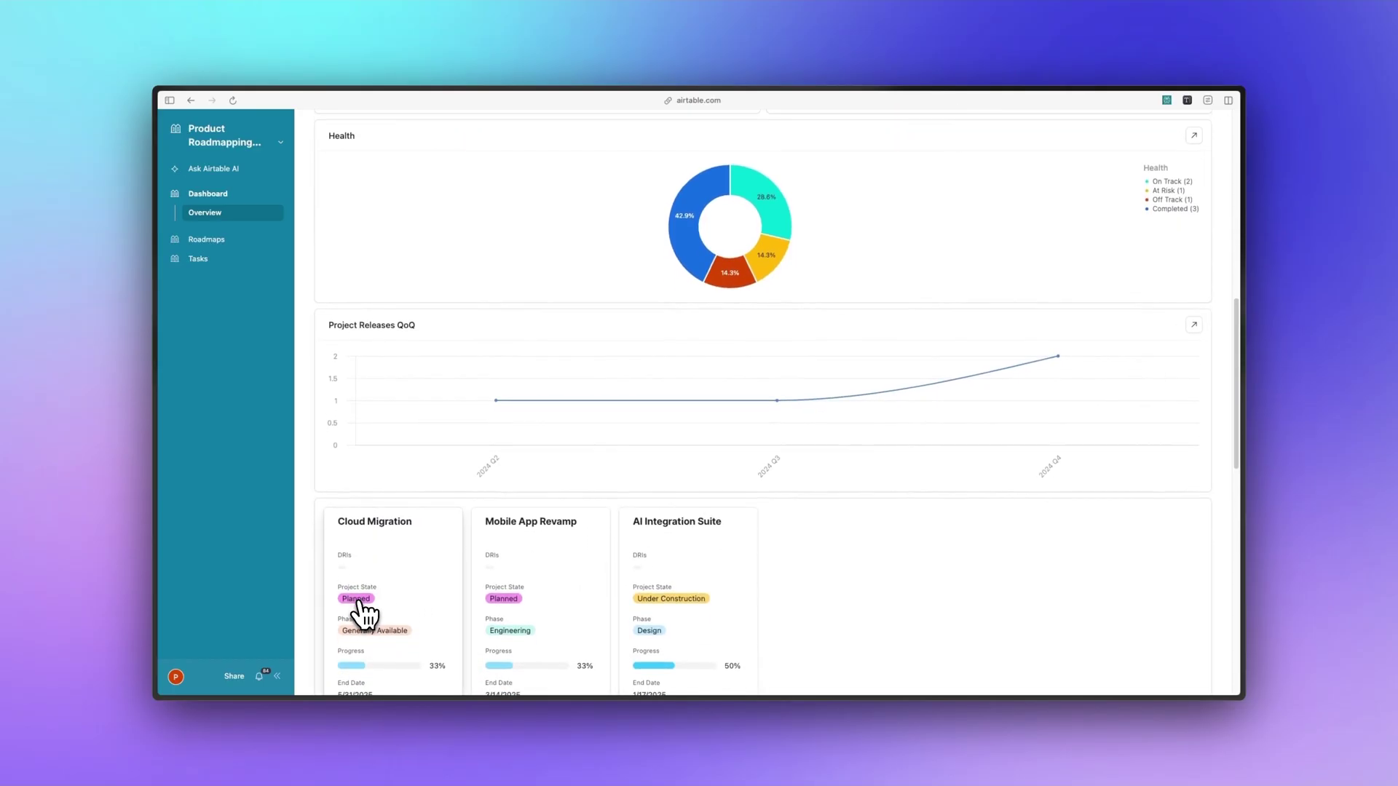
click(393, 564)
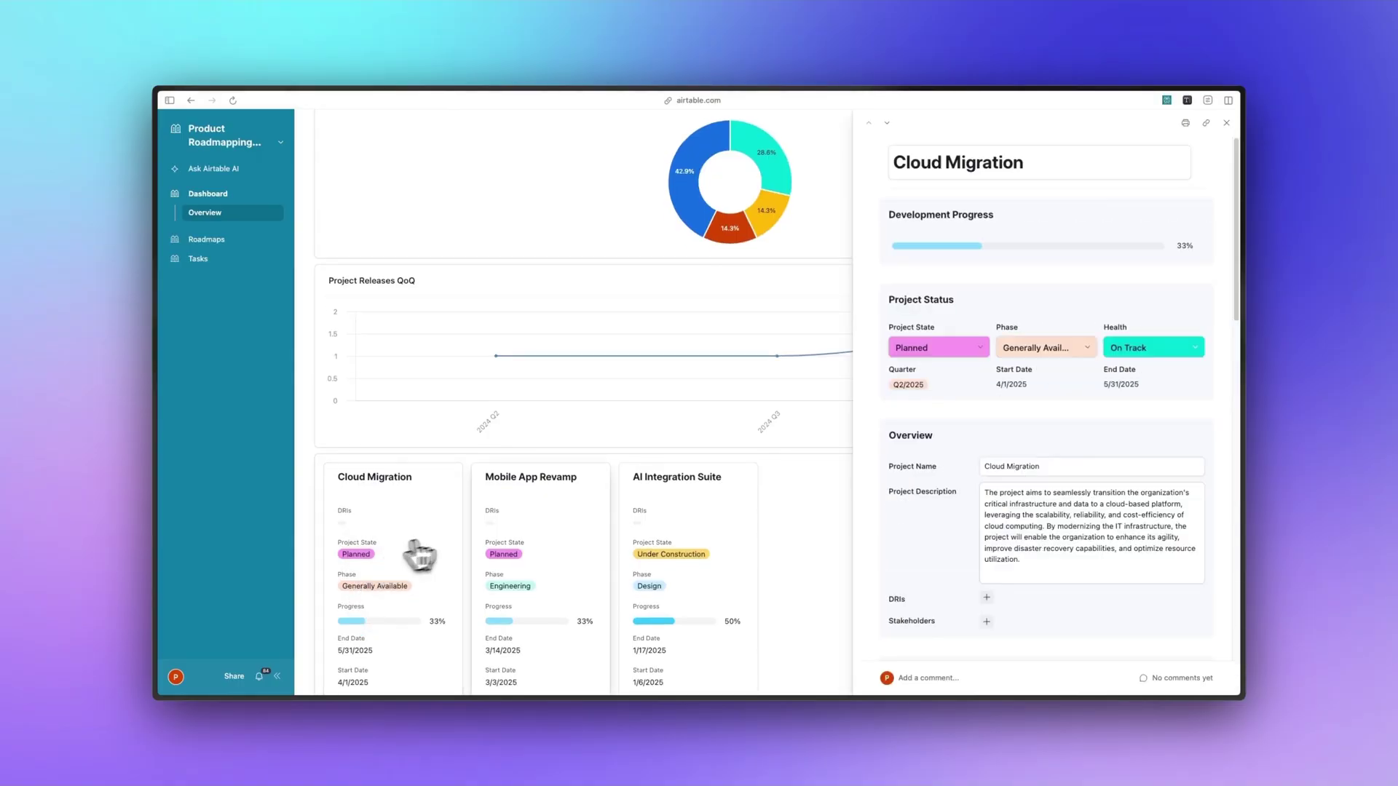
click(543, 532)
key(Escape)
List the tasks of the Integrate AI with Core Platform epic on the Tasks by Epics chart.
scroll(754, 544, down, 8)
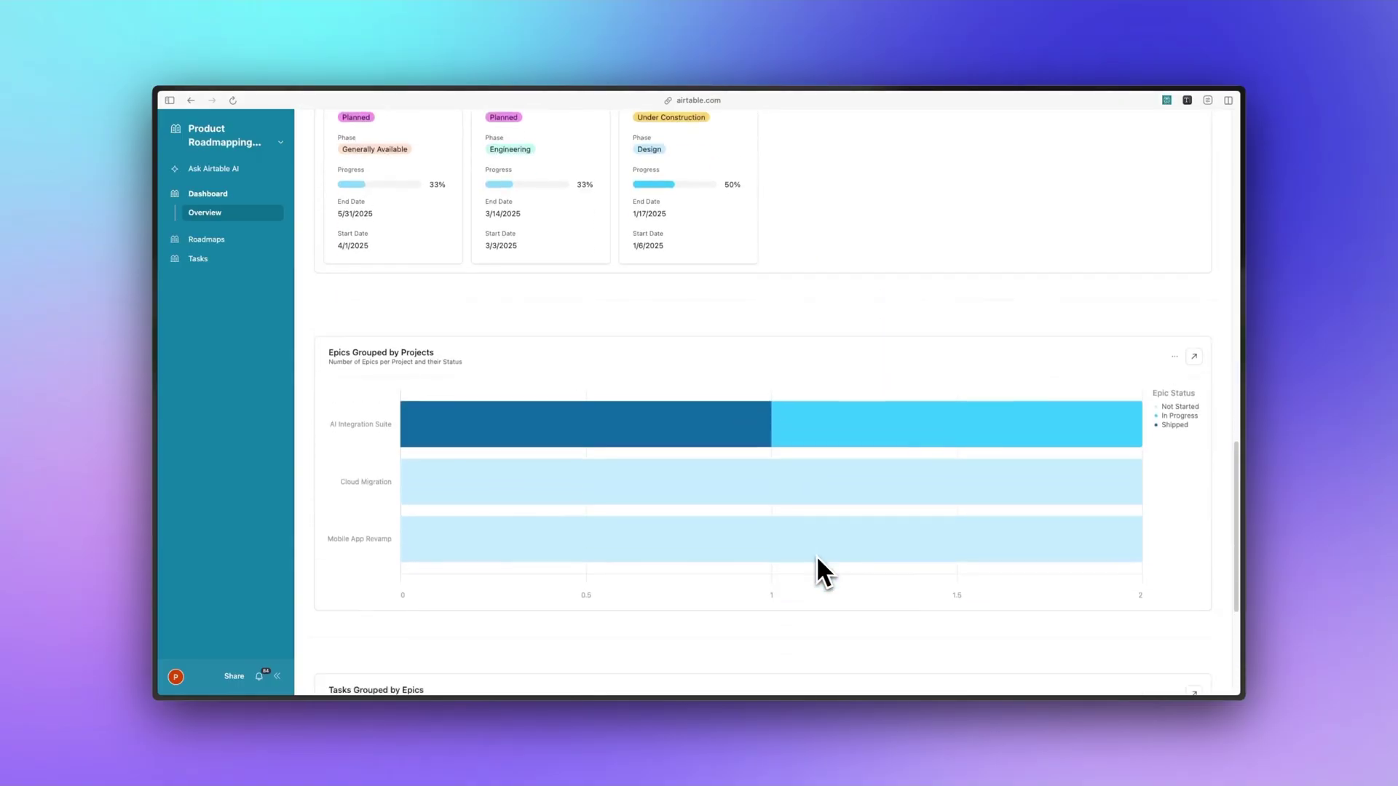
scroll(823, 556, down, 4)
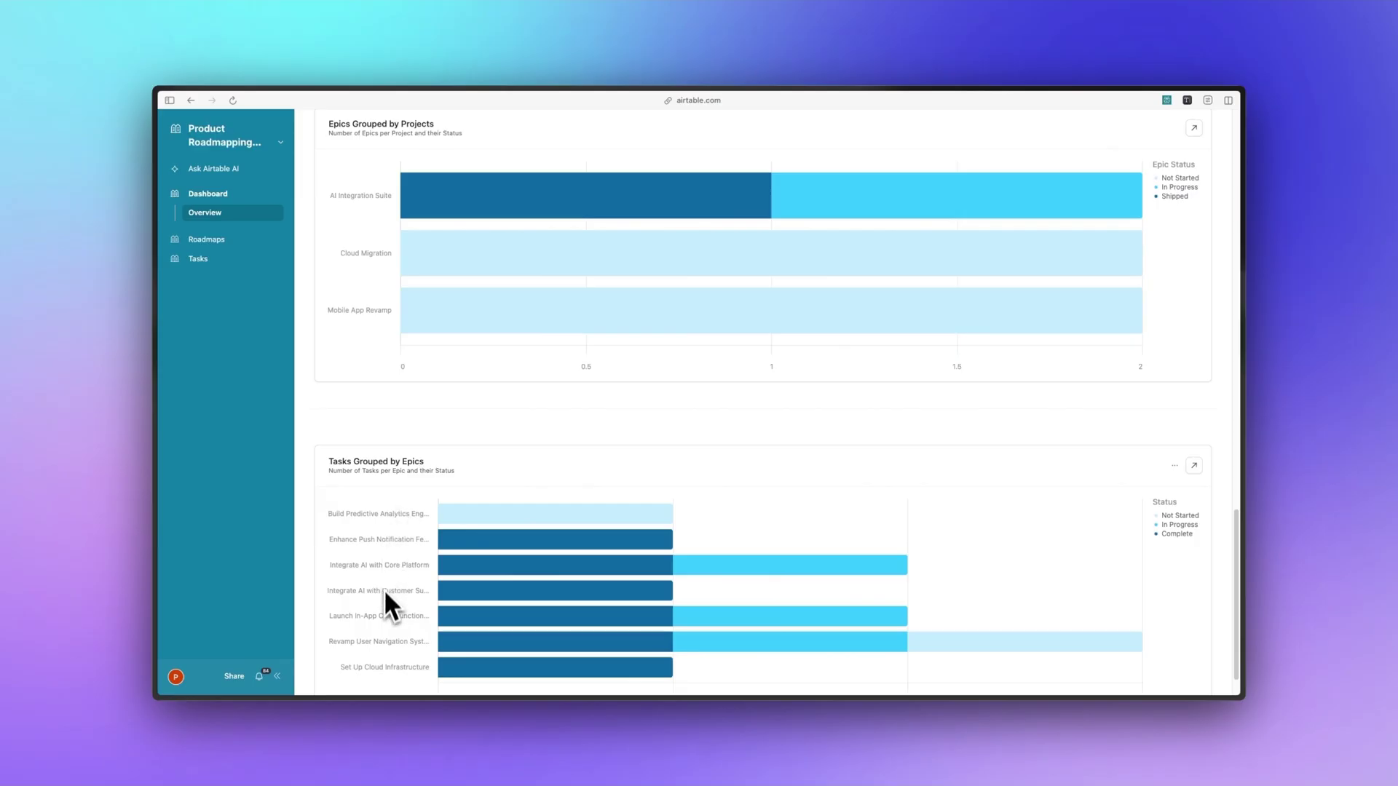
scroll(396, 633, down, 2)
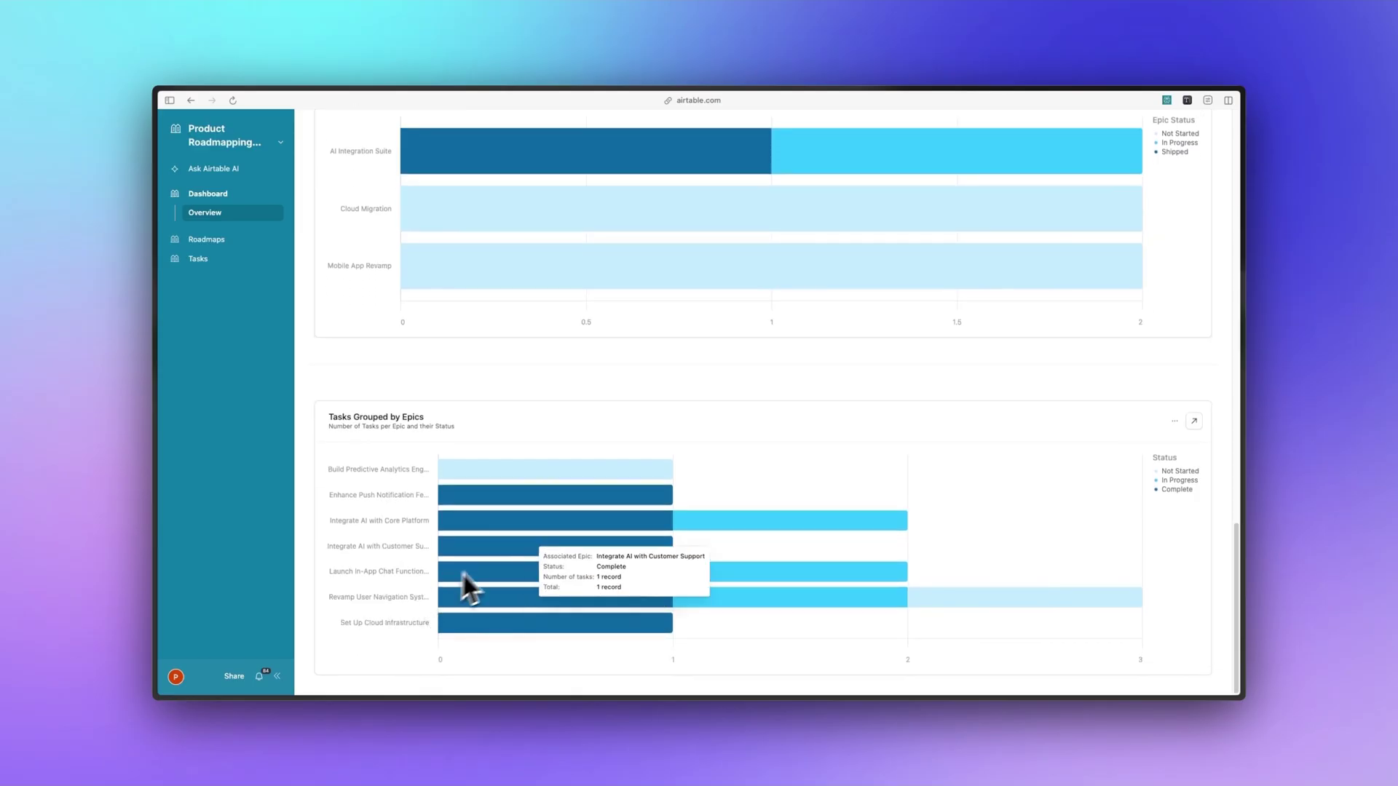
click(717, 522)
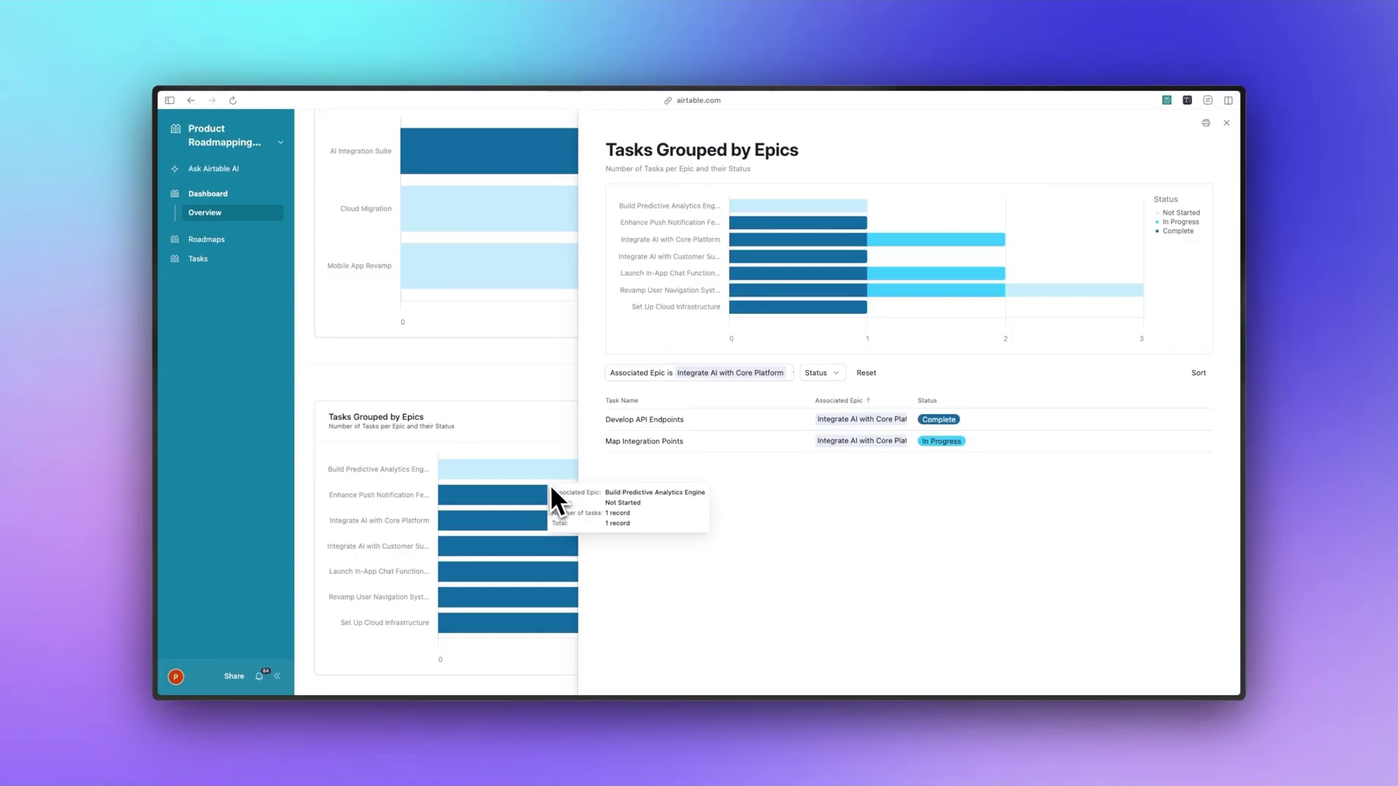
key(Escape)
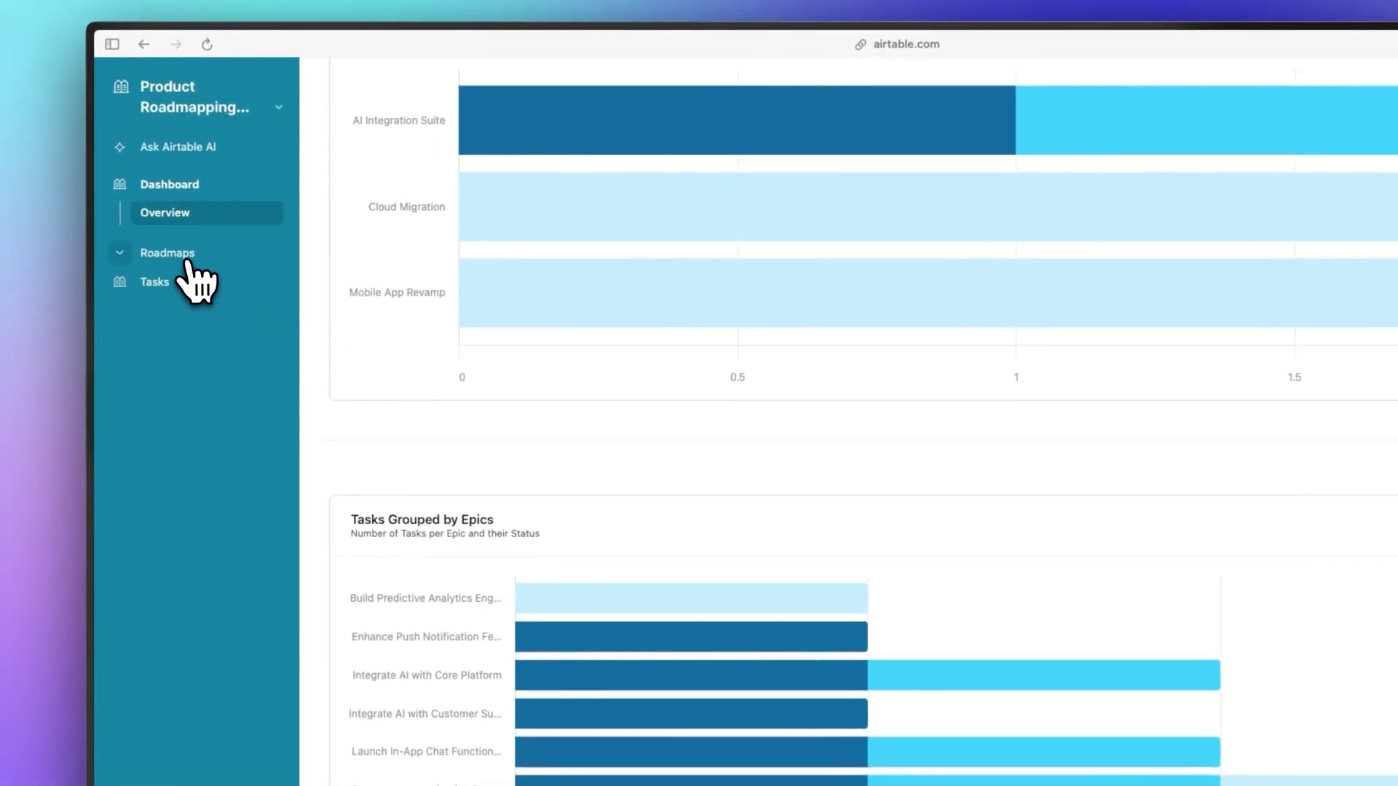
Open the Roadmaps Backlog and look through its Tasks and Quarter filter choices.
click(211, 241)
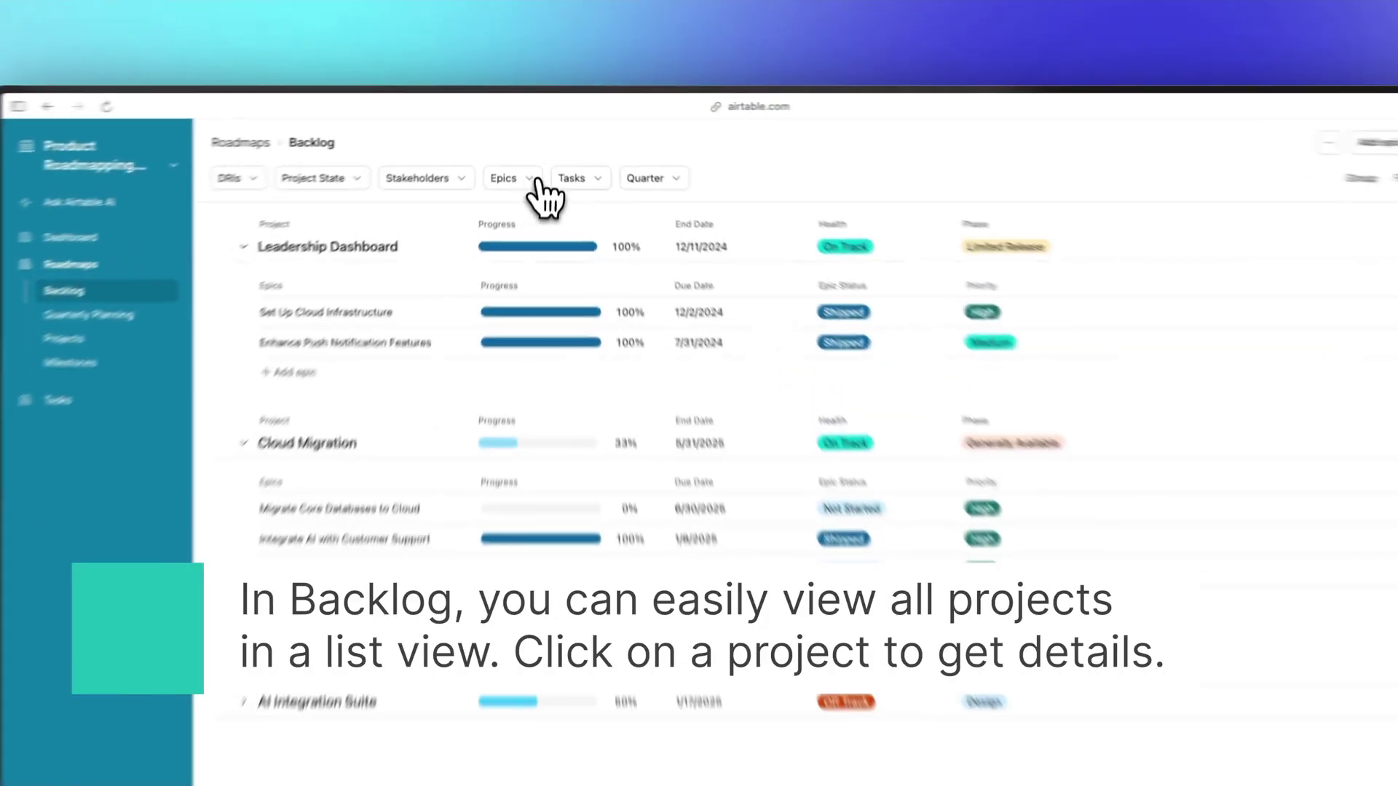
click(573, 150)
click(635, 153)
click(683, 188)
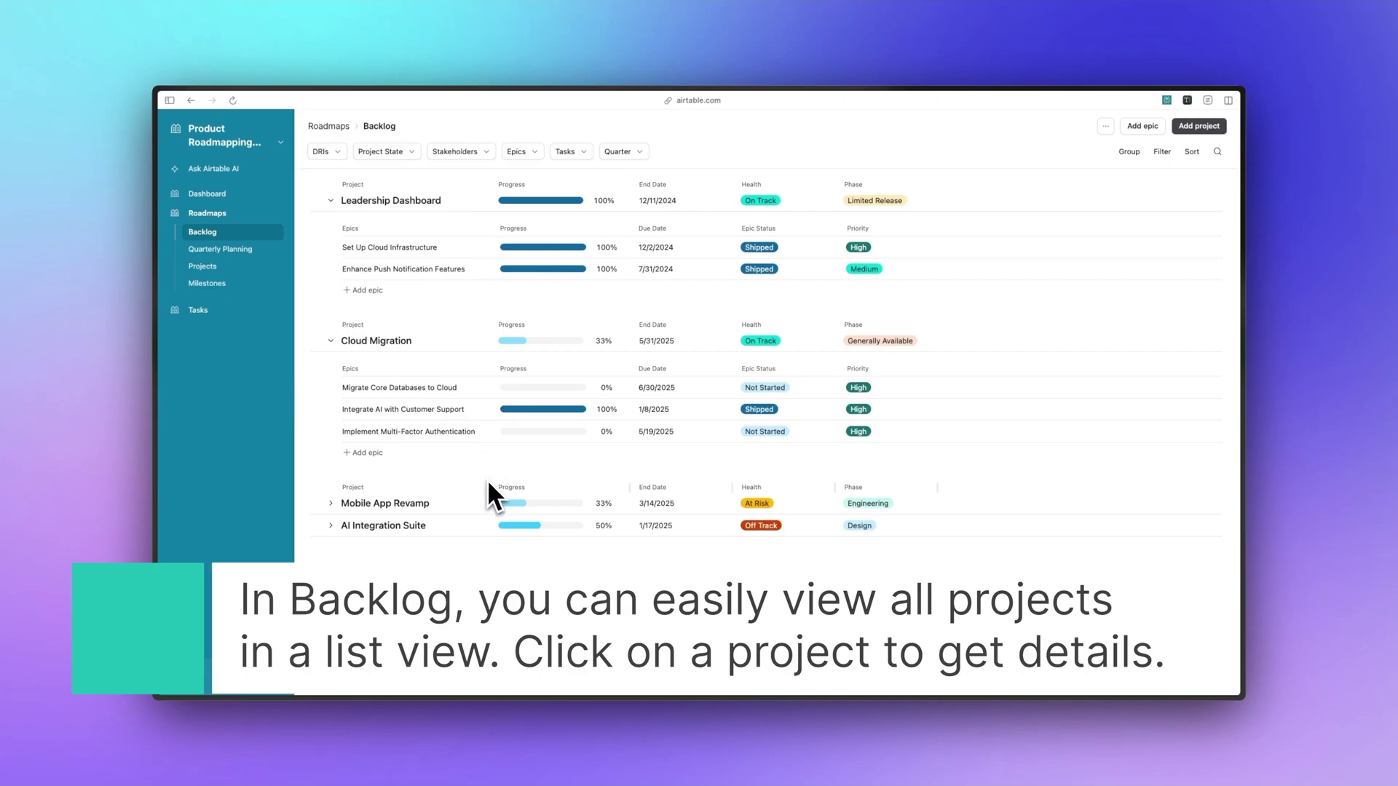
View the Set Up Cloud Infrastructure epic and Leadership Dashboard project details.
click(466, 247)
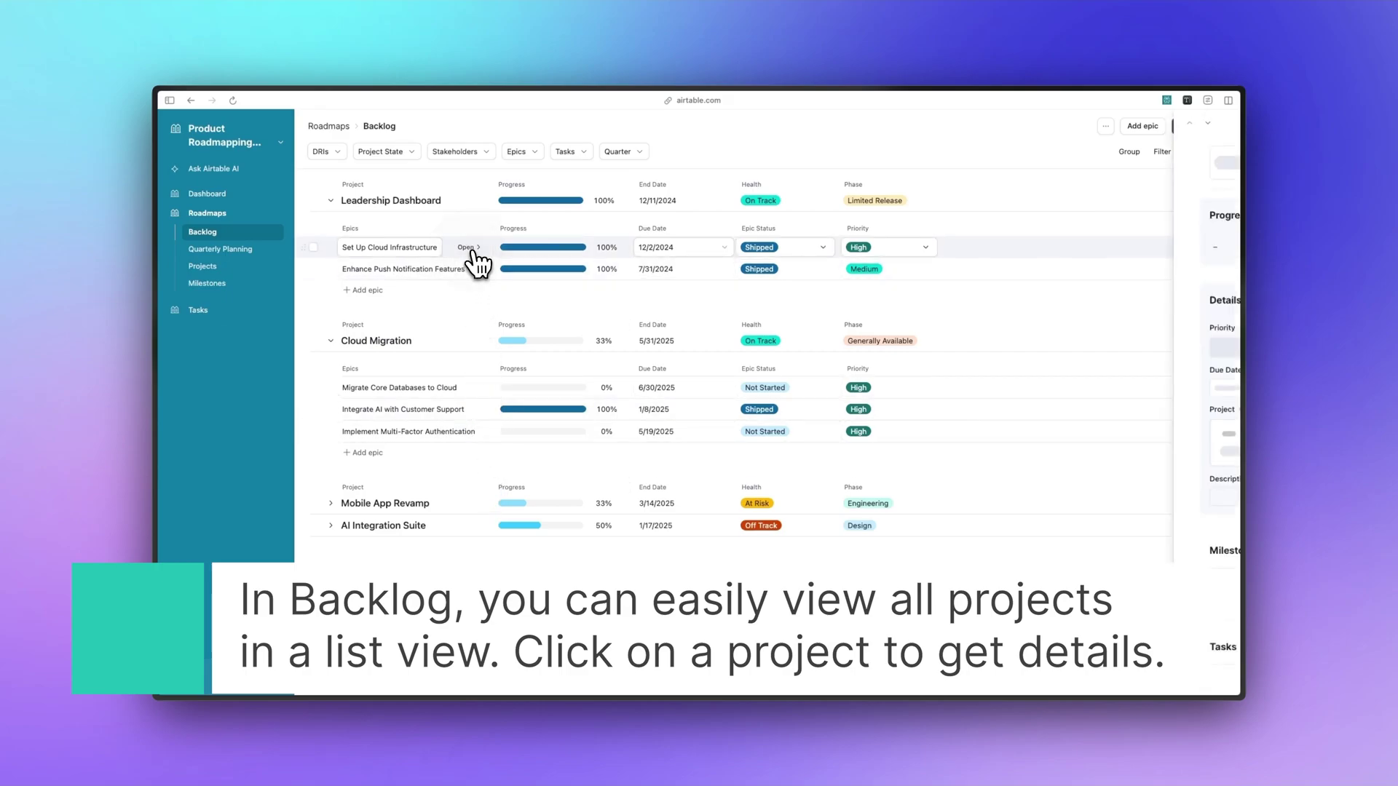
click(468, 201)
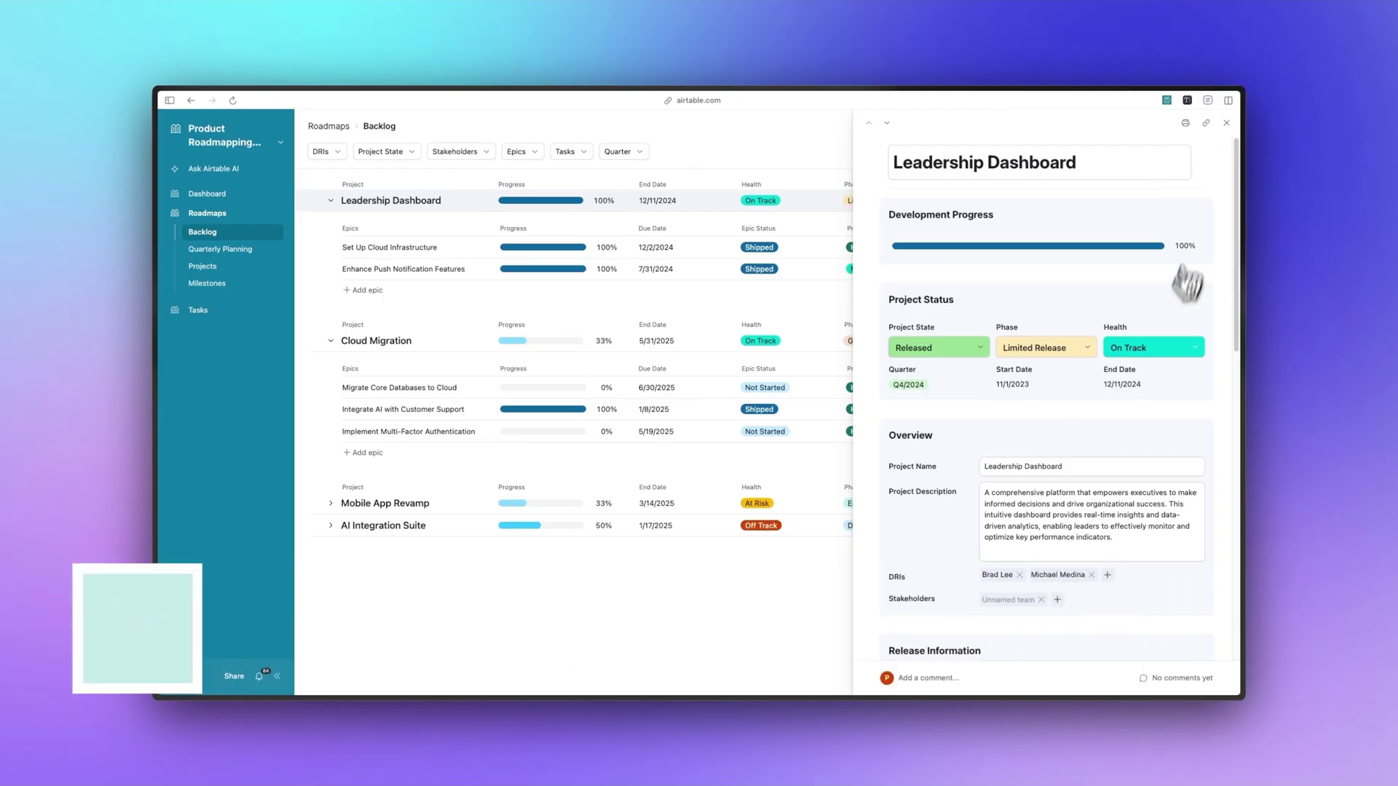
scroll(1187, 283, down, 5)
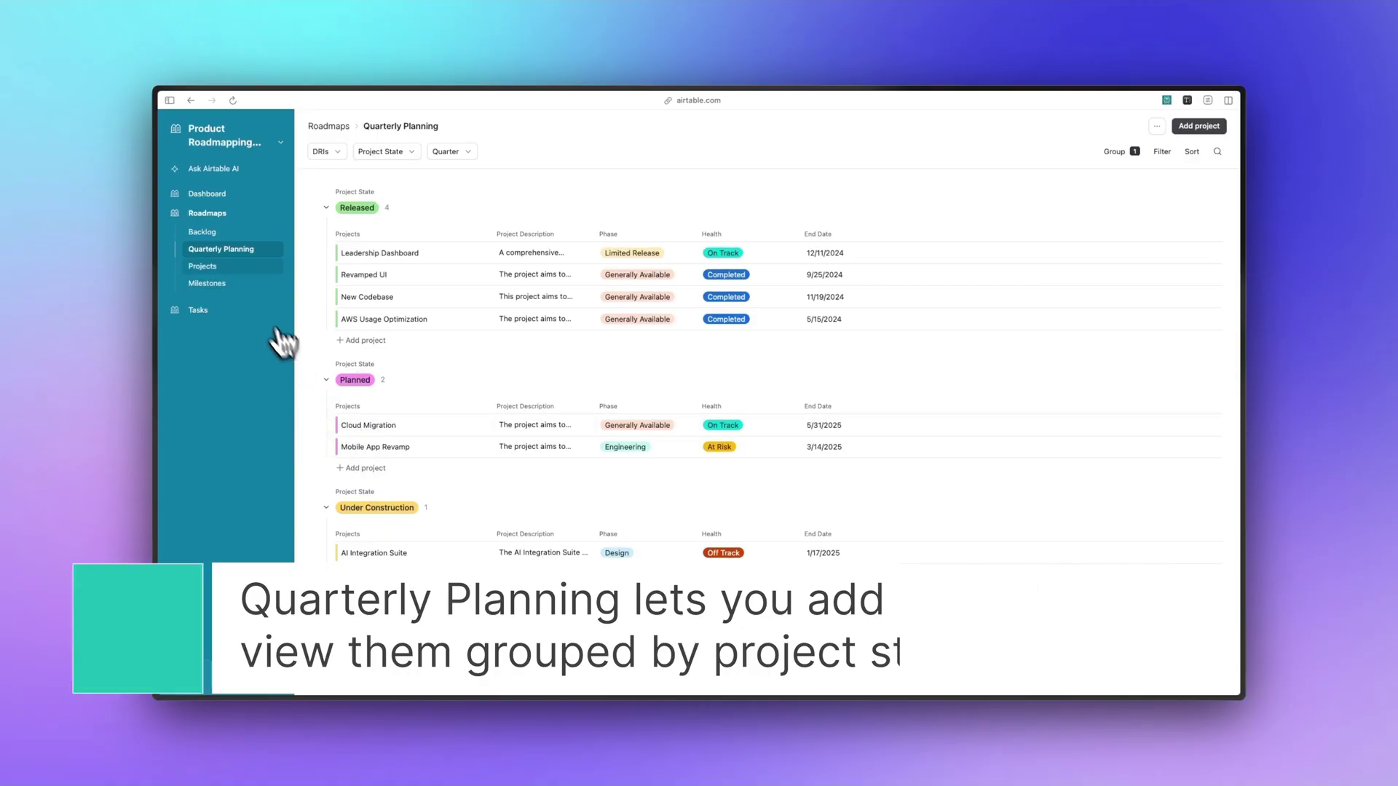
View the Leadership Dashboard and Mobile App Revamp cards on the Projects board, then go to Milestones.
click(205, 266)
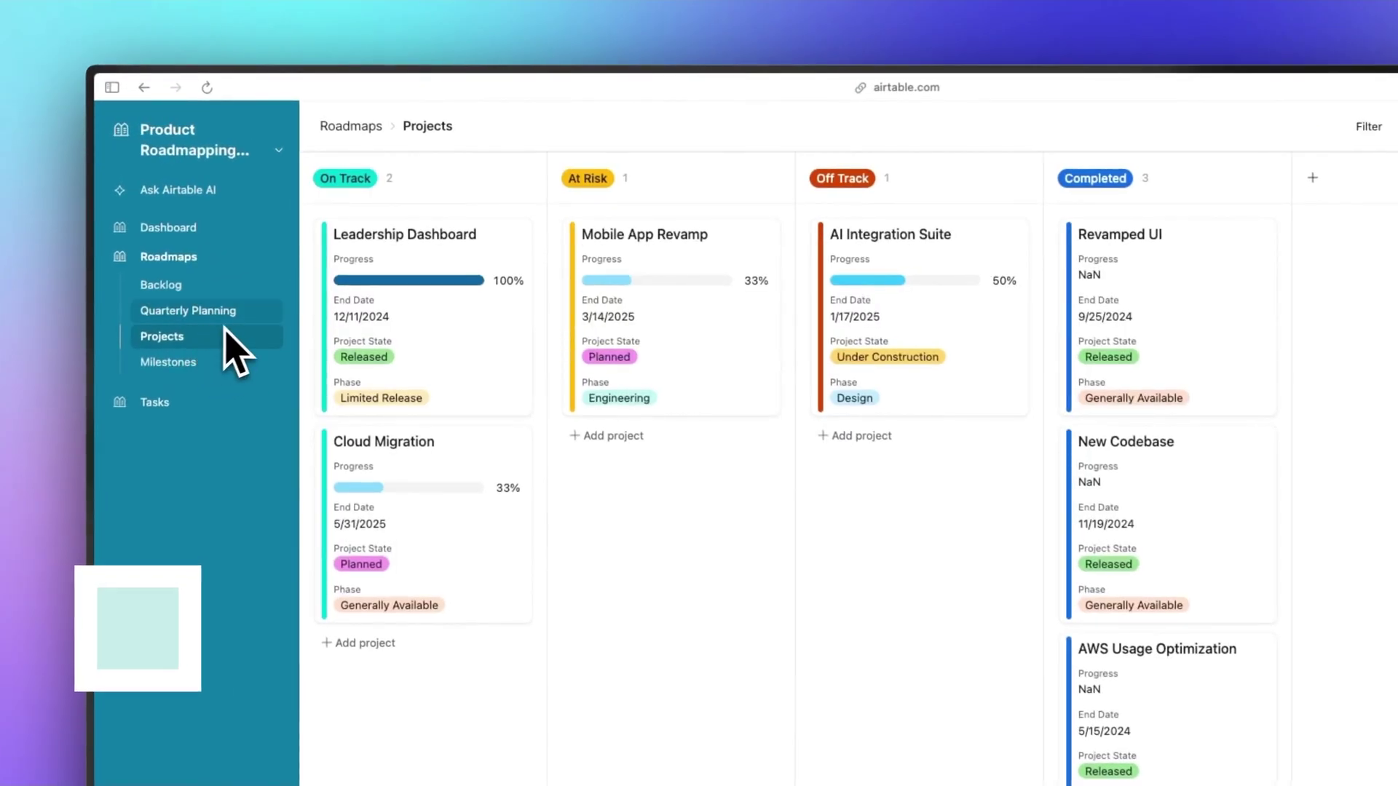
click(427, 337)
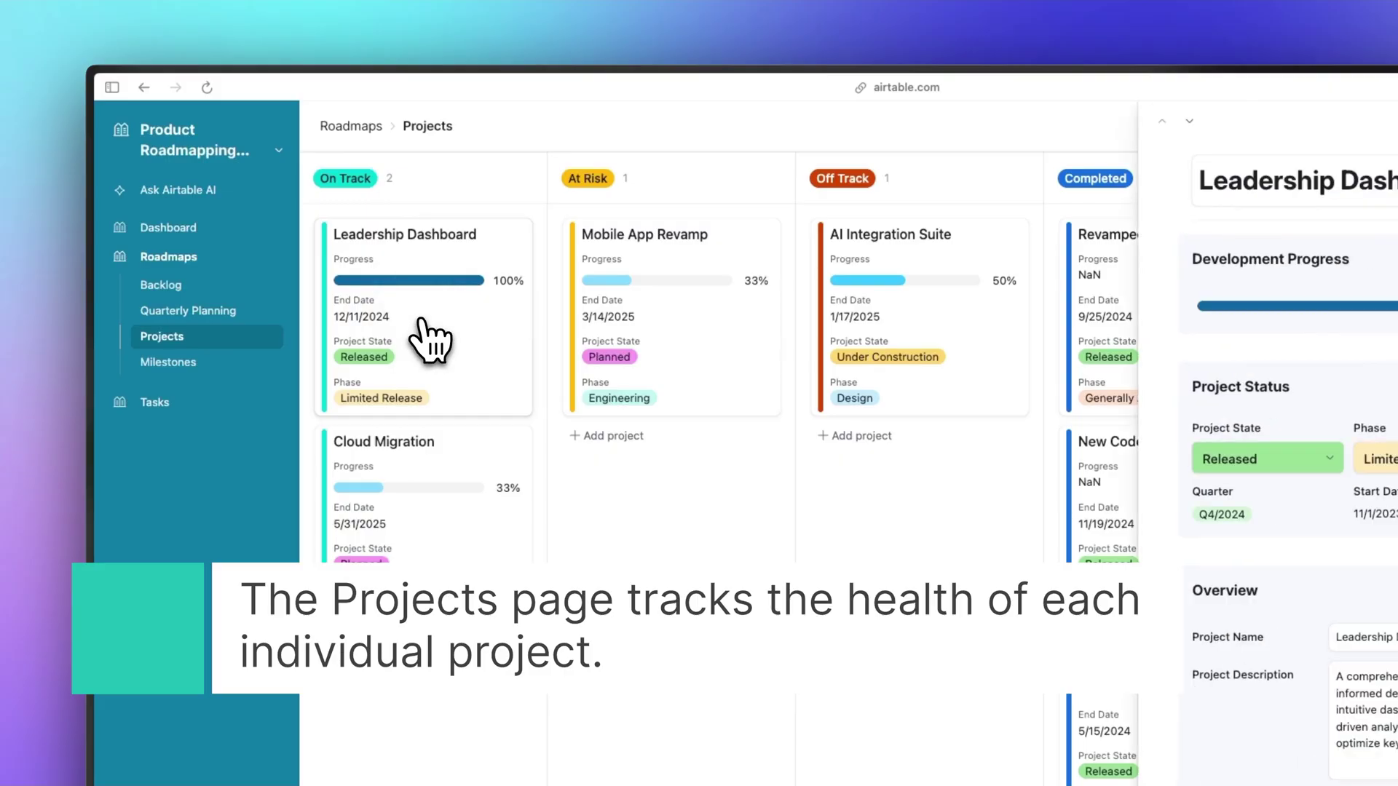
click(661, 338)
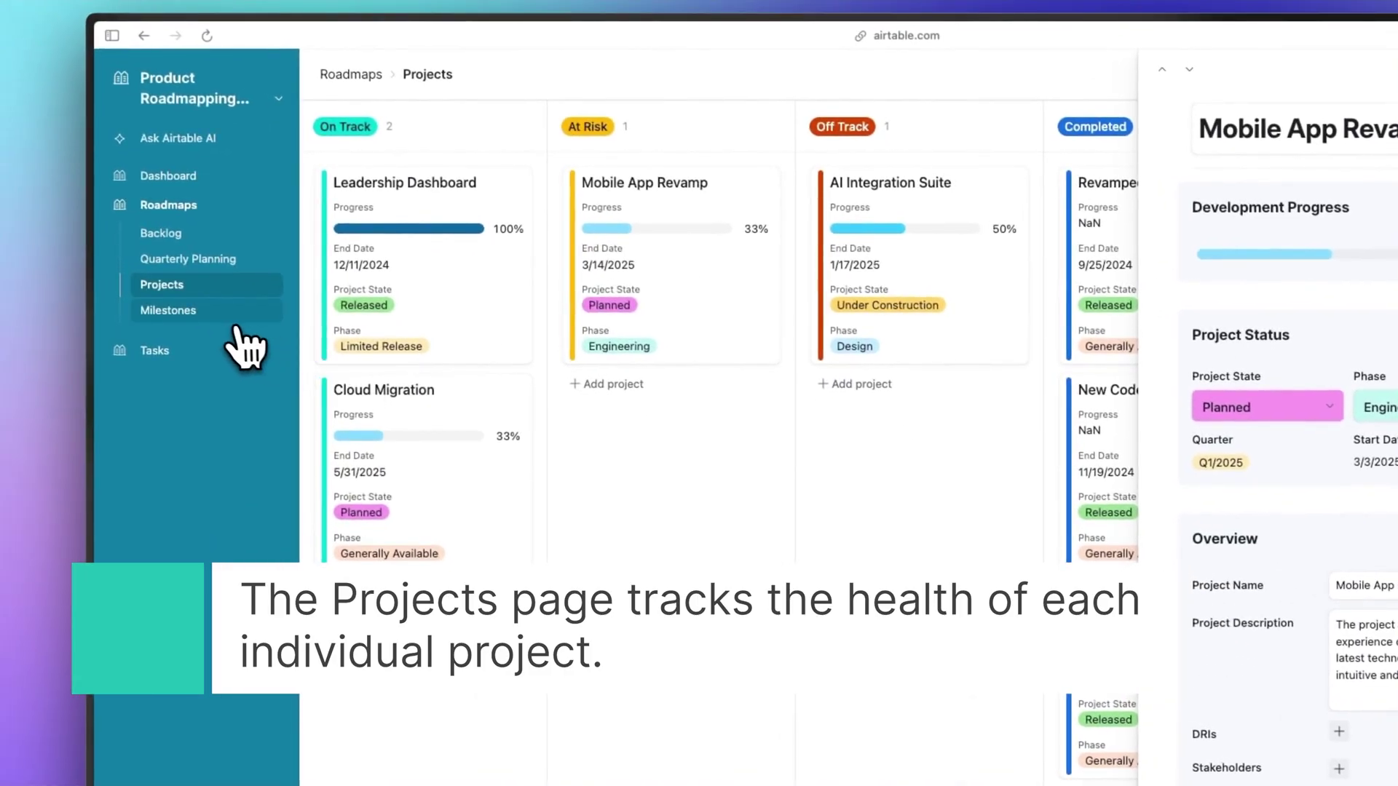
click(143, 303)
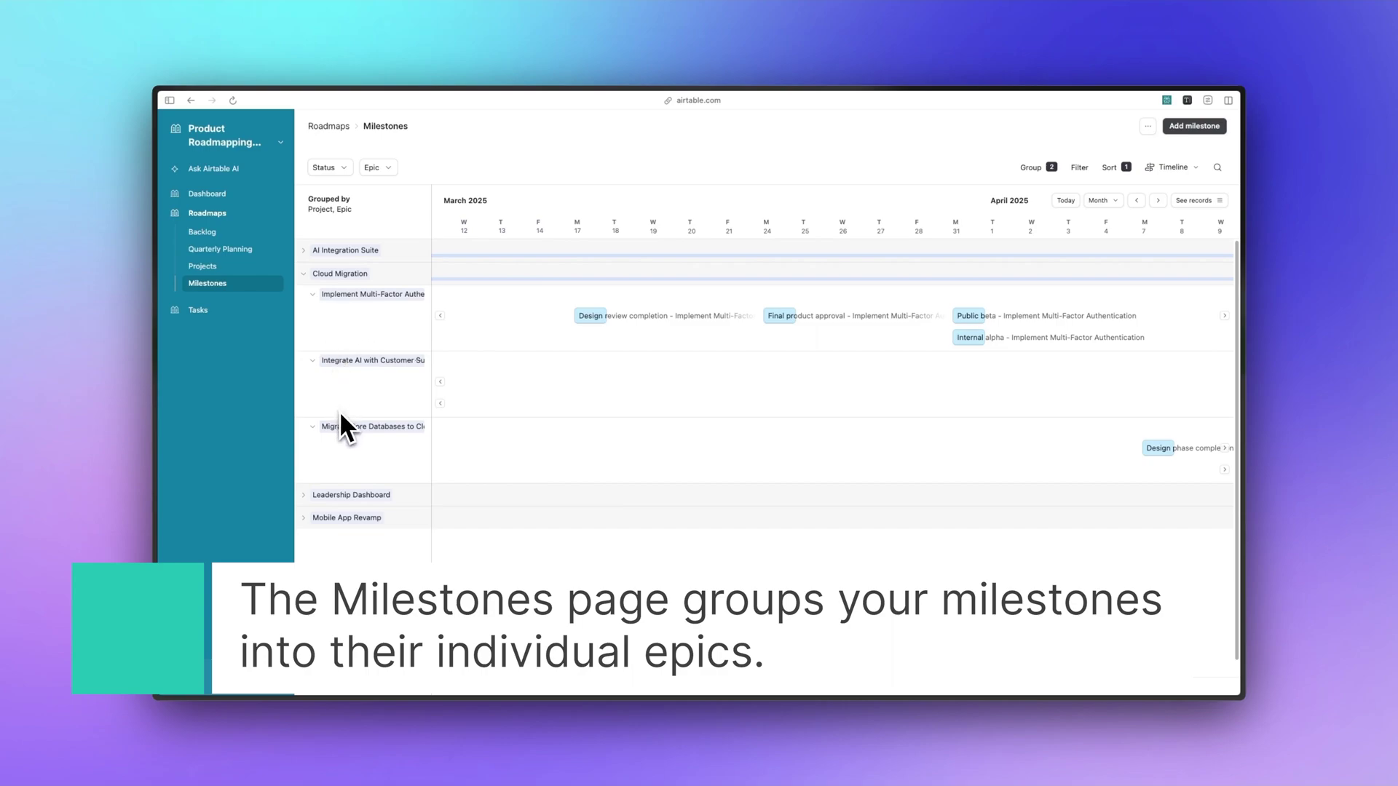
Collapse Cloud Migration and expand AI Integration Suite's Build Predictive Analytics Engine, scrolling back to February.
click(324, 276)
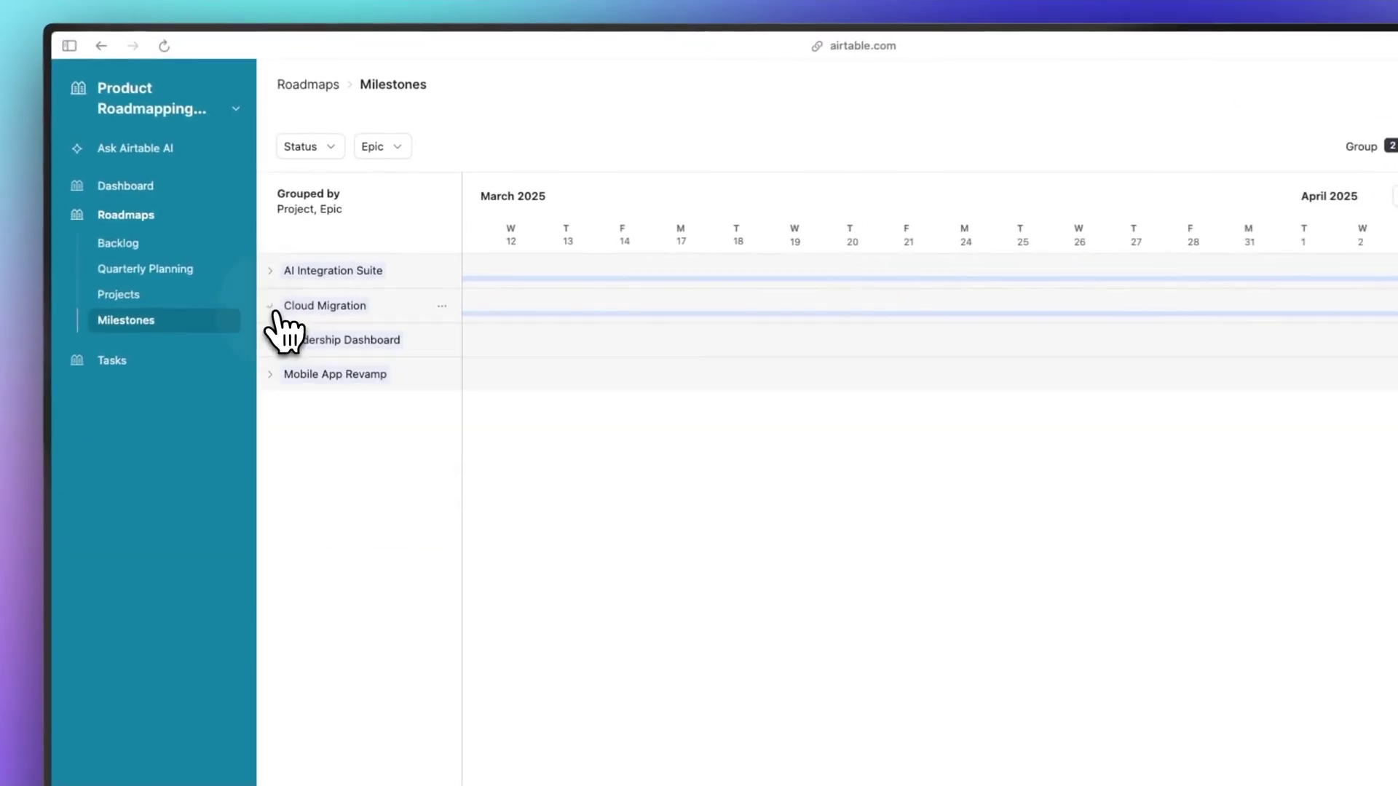
click(270, 272)
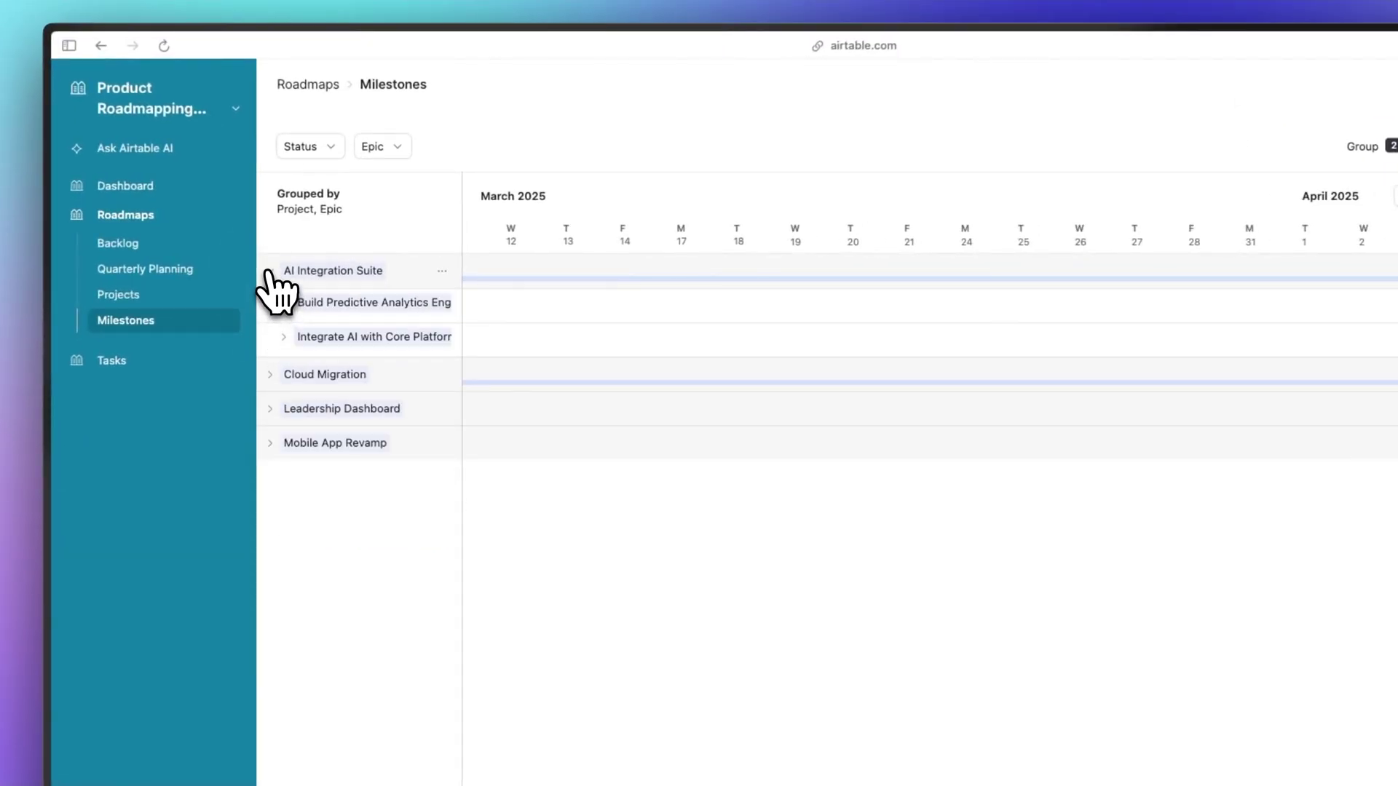
click(284, 303)
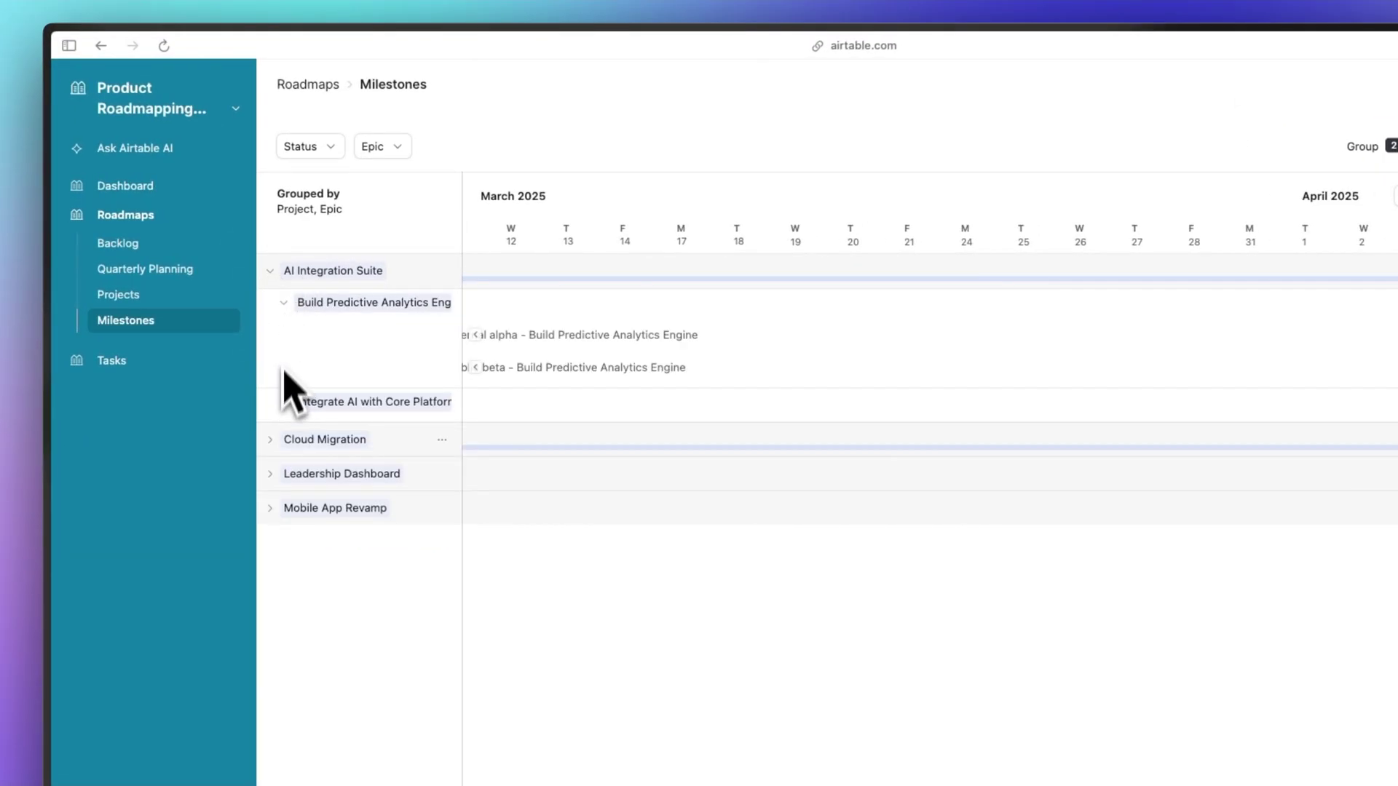
scroll(564, 404, left, 10)
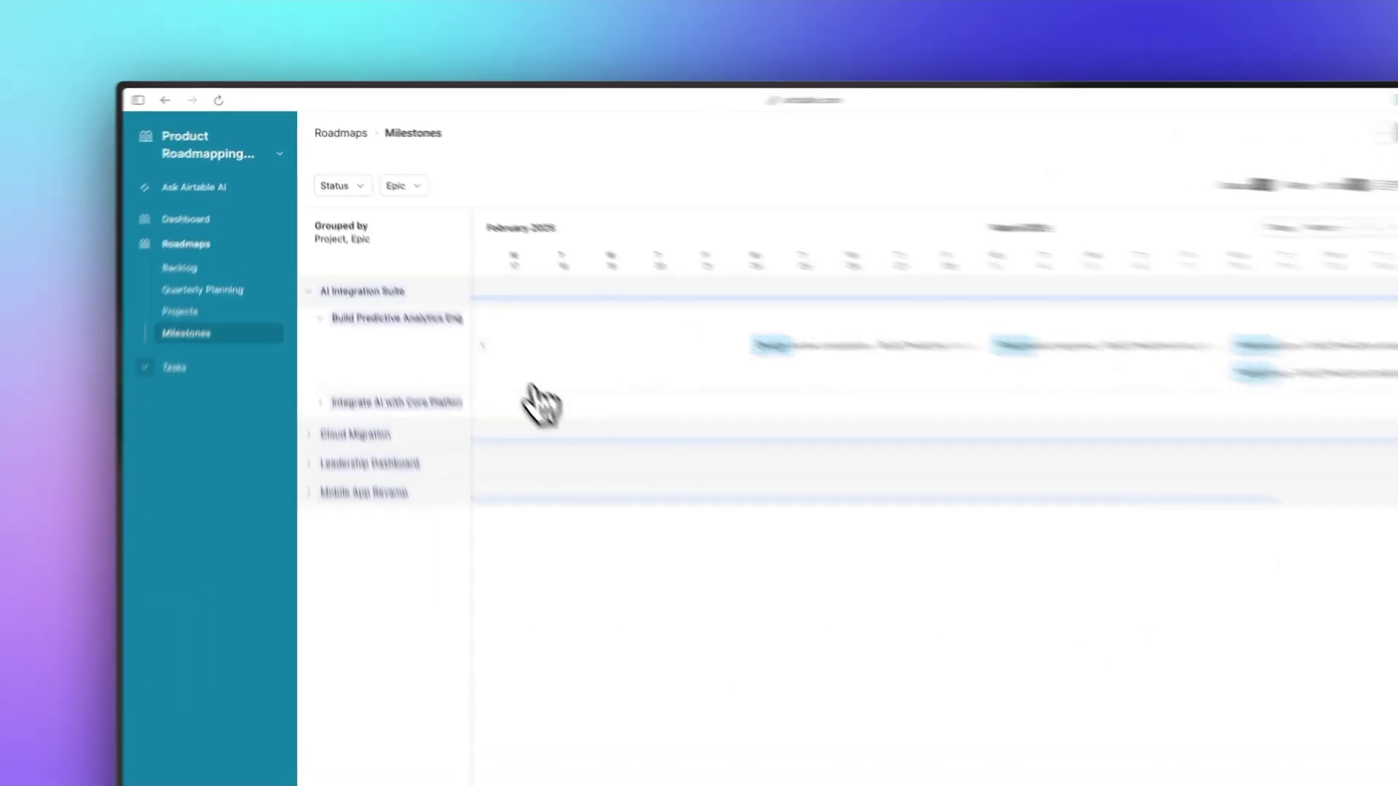
Go to the My Tasks board via All Tasks and view the Integrate MFA with Login System card.
click(197, 310)
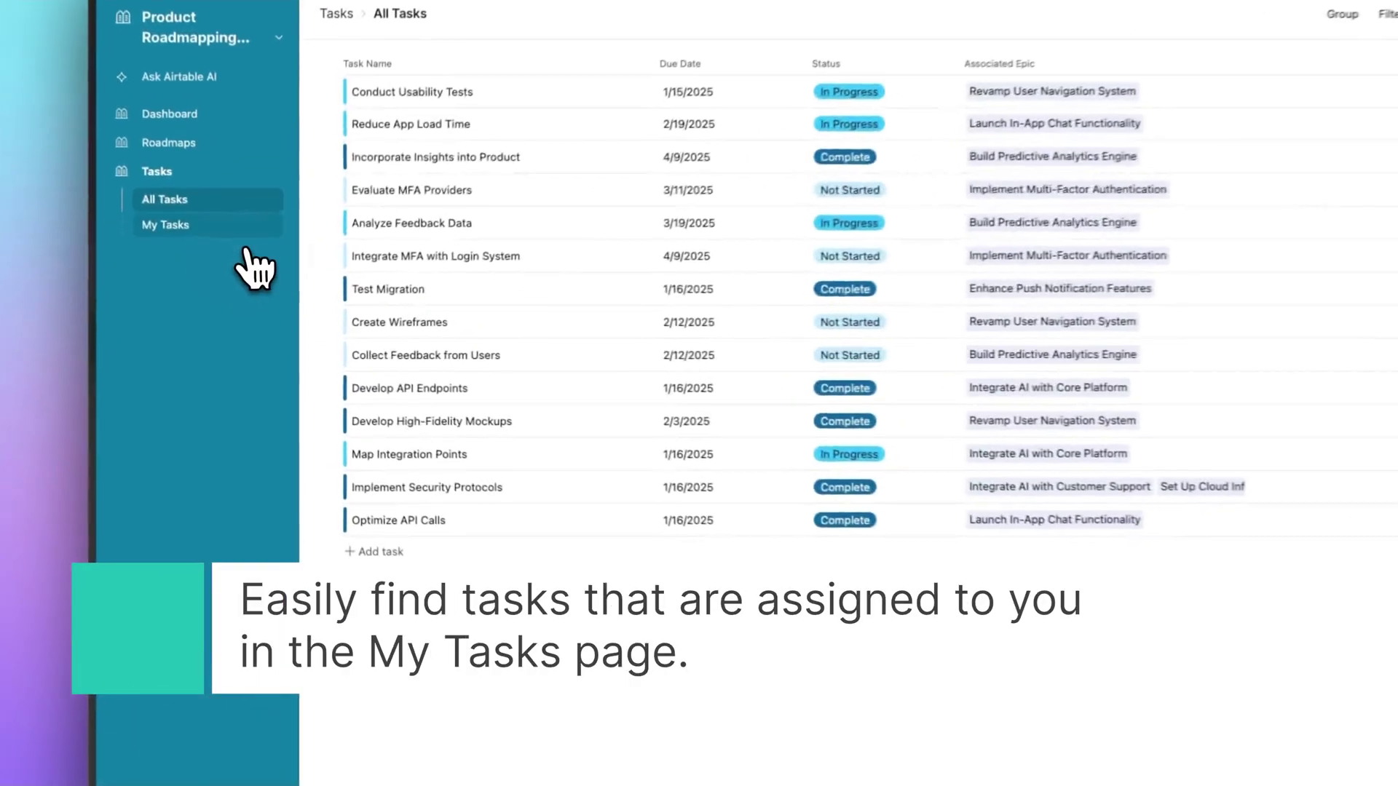
click(233, 270)
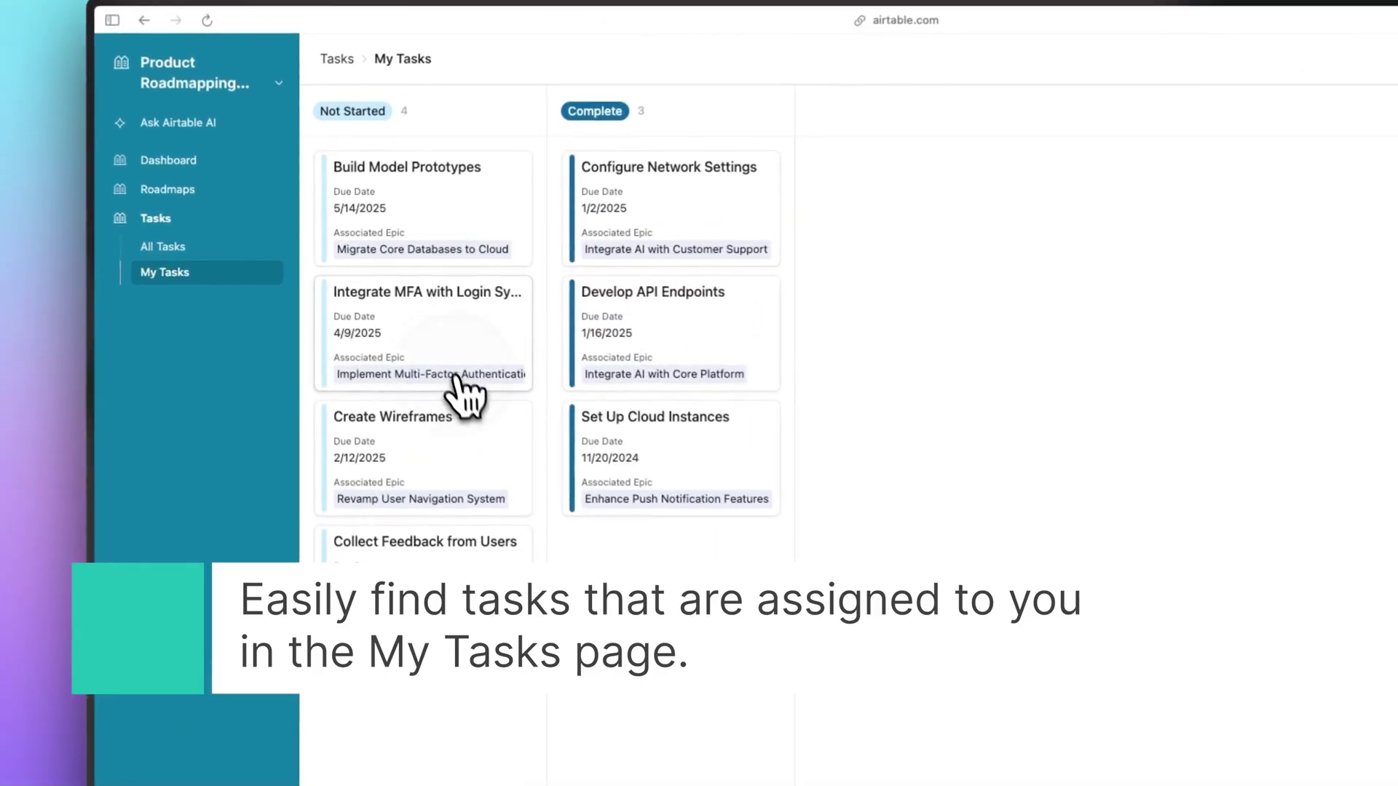
click(383, 316)
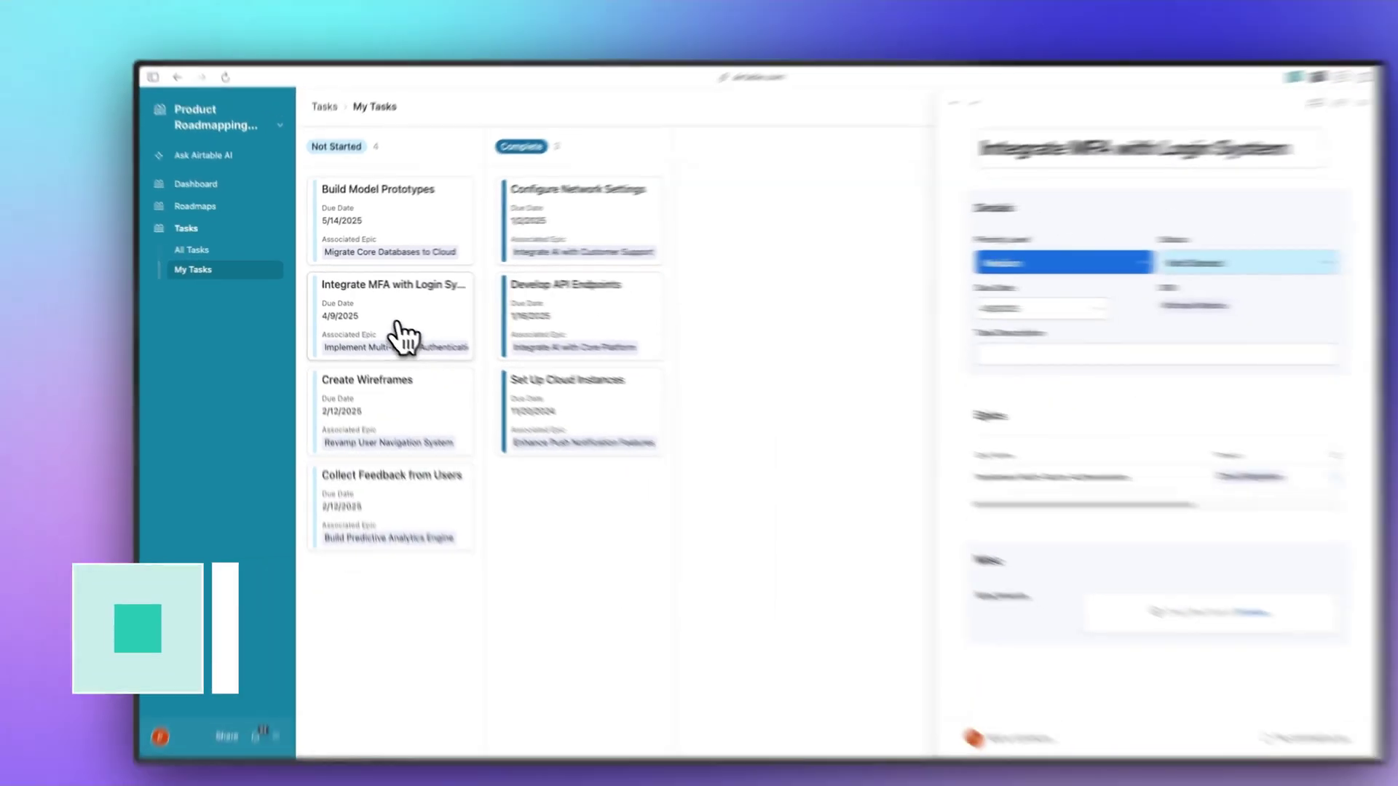